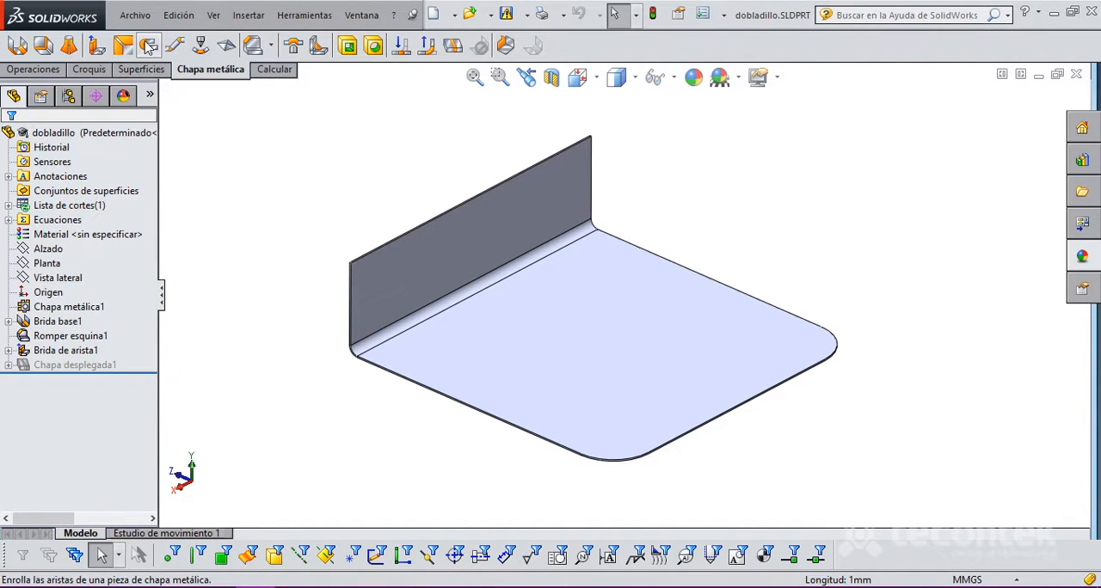
Step: Start a hem on the upper edge of the upright flange and reverse its direction so it curls over the base
{"action": "left_click", "coordinate": [148, 46]}
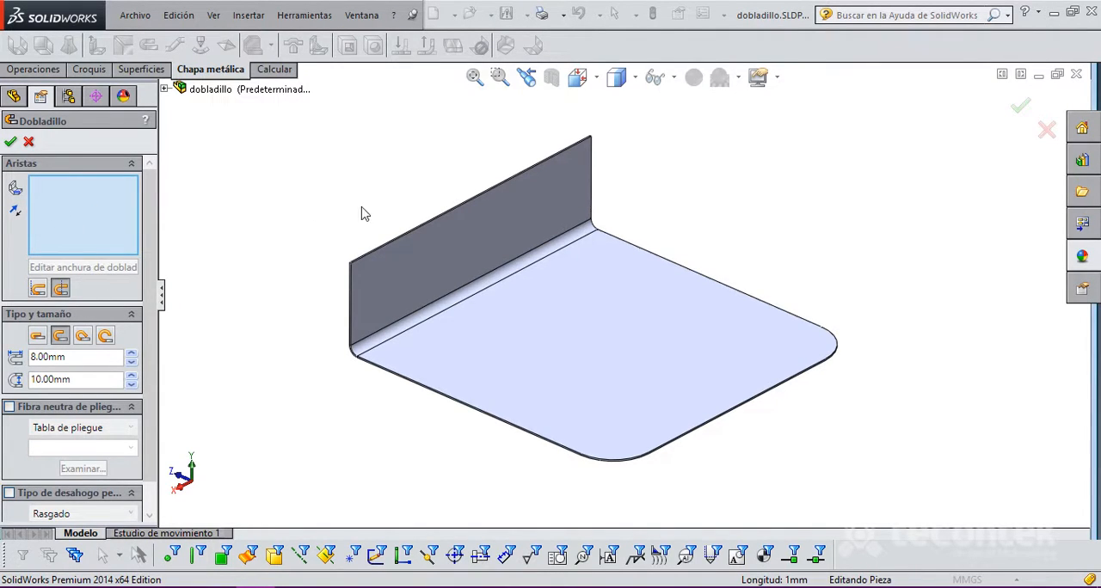
{"action": "left_click", "coordinate": [402, 239]}
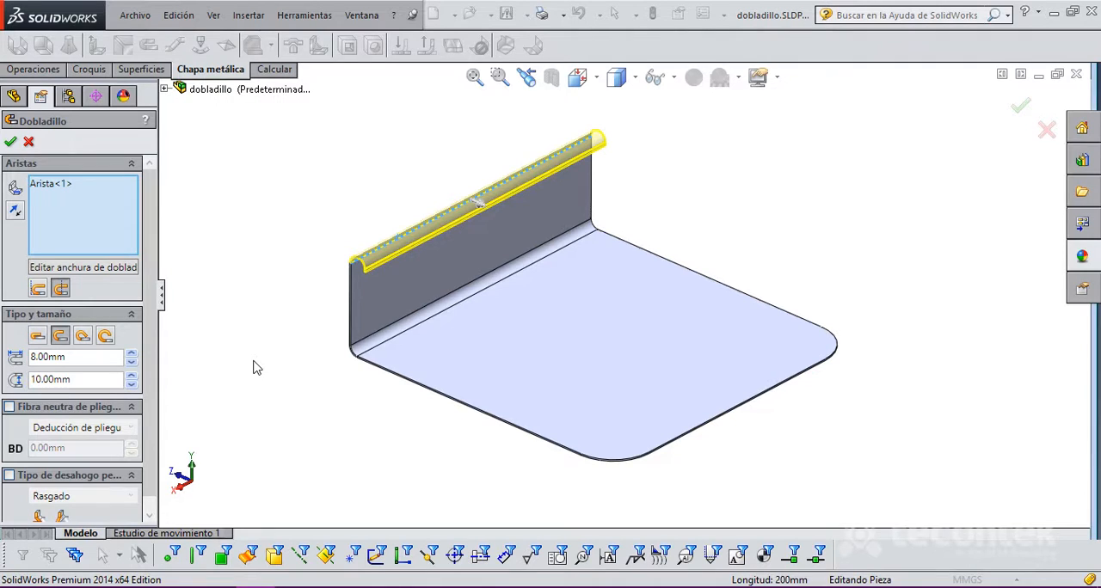
{"action": "scroll", "coordinate": [359, 251], "scroll_direction": "down", "scroll_amount": 7}
{"action": "scroll", "coordinate": [477, 283], "scroll_direction": "up", "scroll_amount": 2}
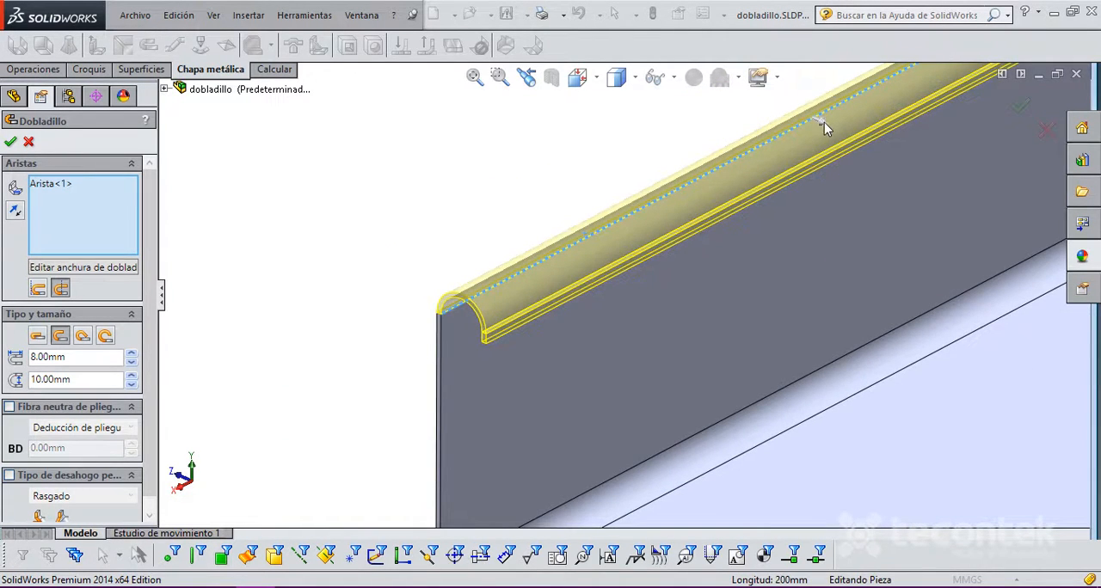
{"action": "left_click", "coordinate": [813, 125]}
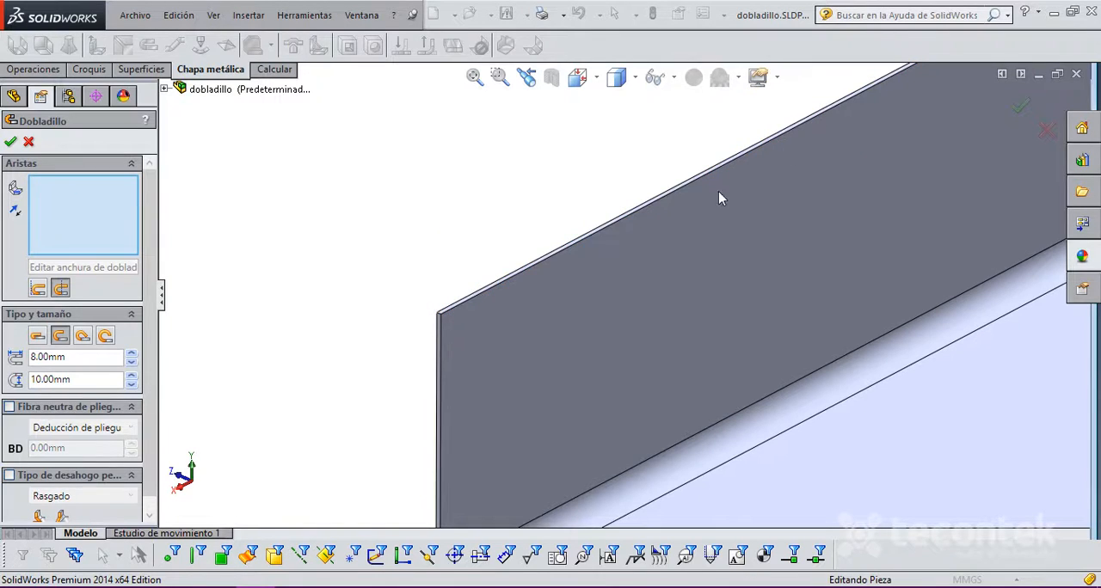
{"action": "left_click", "coordinate": [552, 257]}
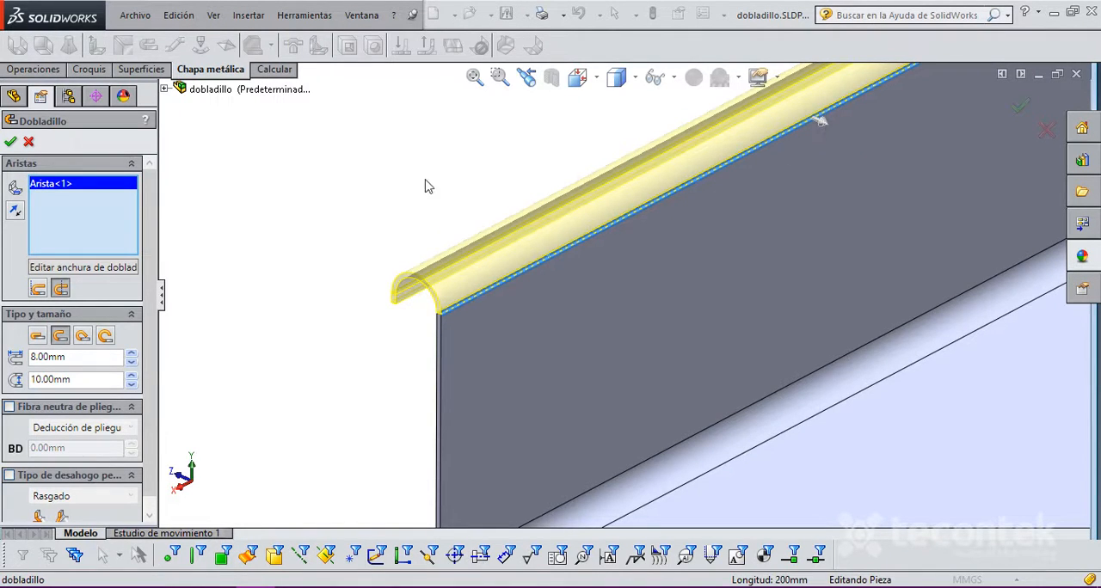
{"action": "left_click", "coordinate": [16, 212]}
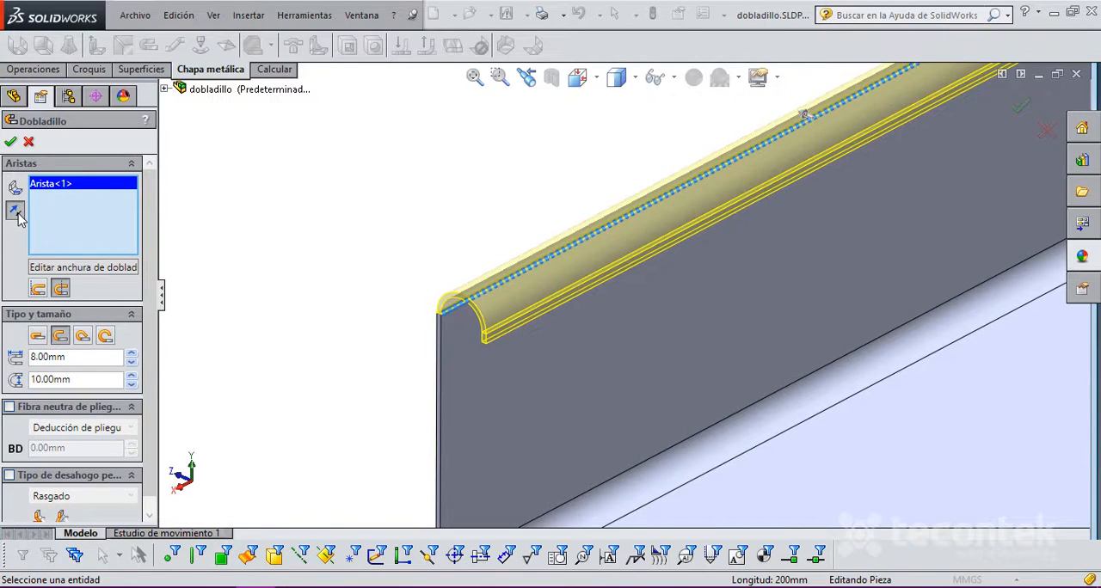
{"action": "left_click", "coordinate": [17, 213]}
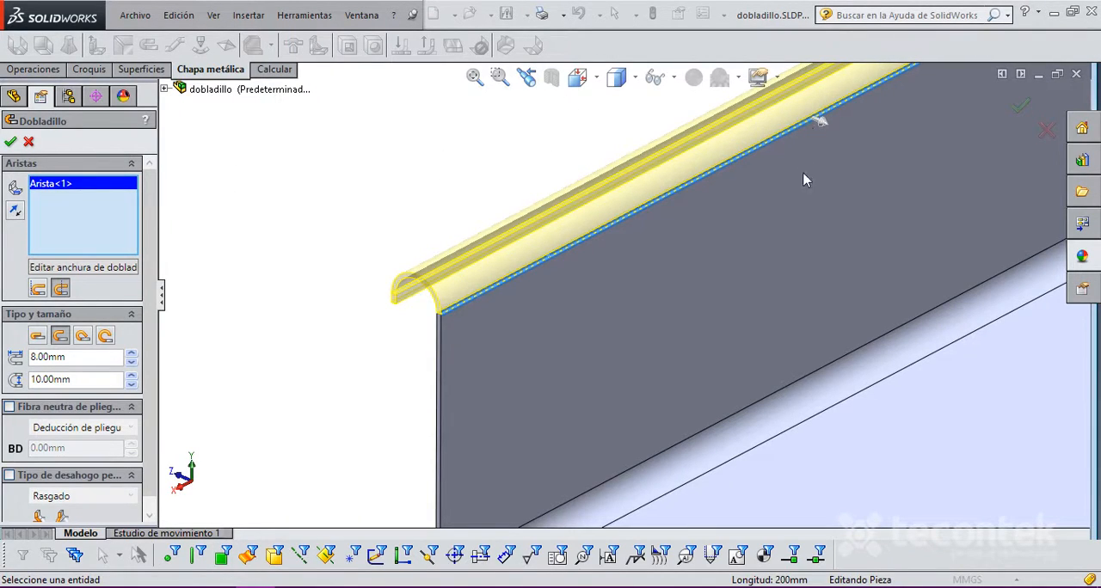
{"action": "left_click", "coordinate": [15, 210]}
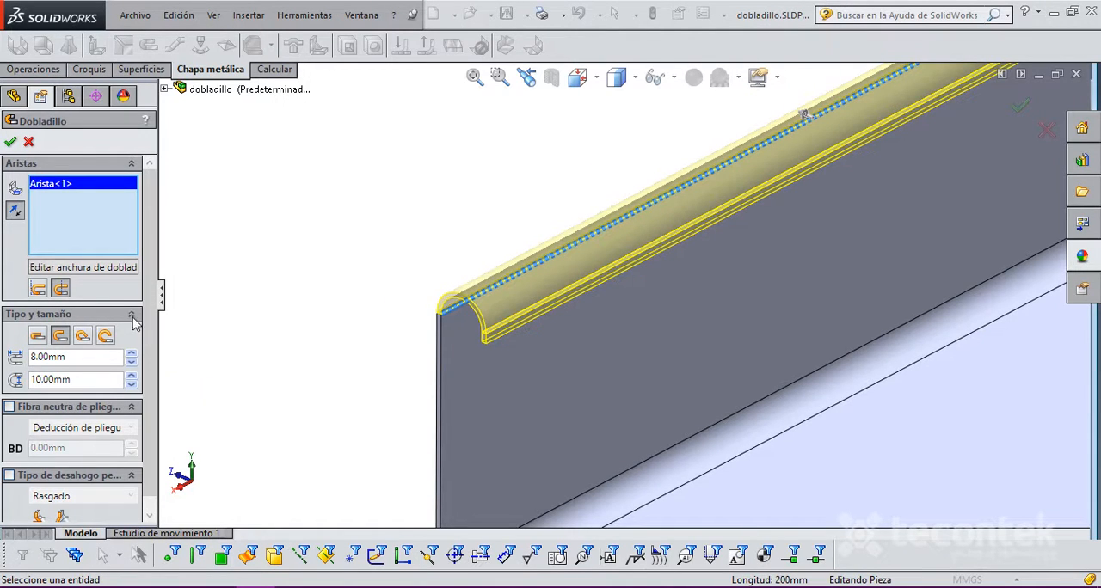
Step: Open the hem's width profile for editing and finish the sketch as it is to create the hem
{"action": "left_click", "coordinate": [108, 274]}
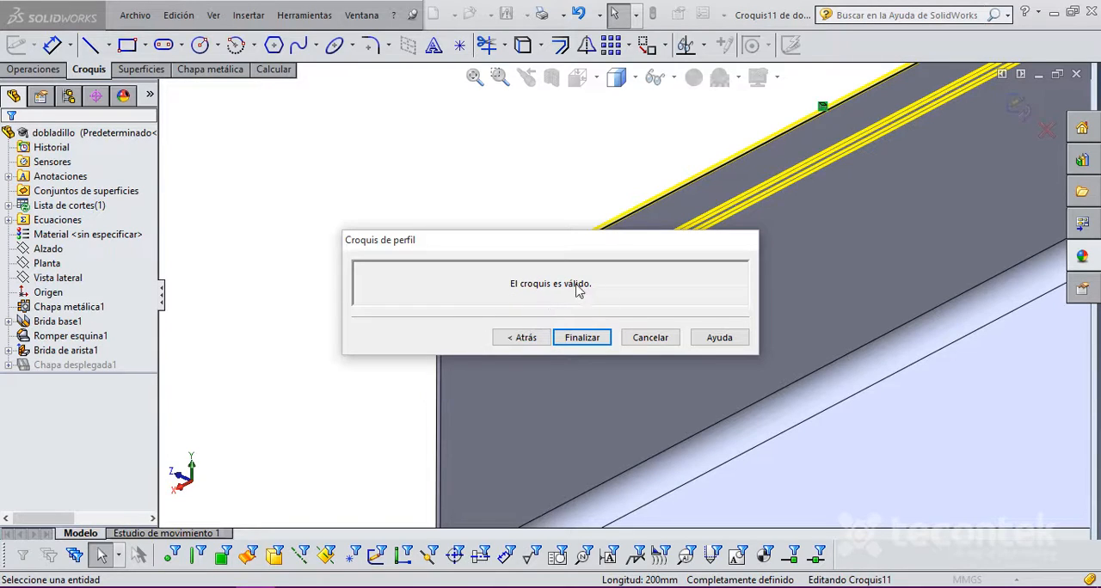
{"action": "left_click", "coordinate": [583, 339]}
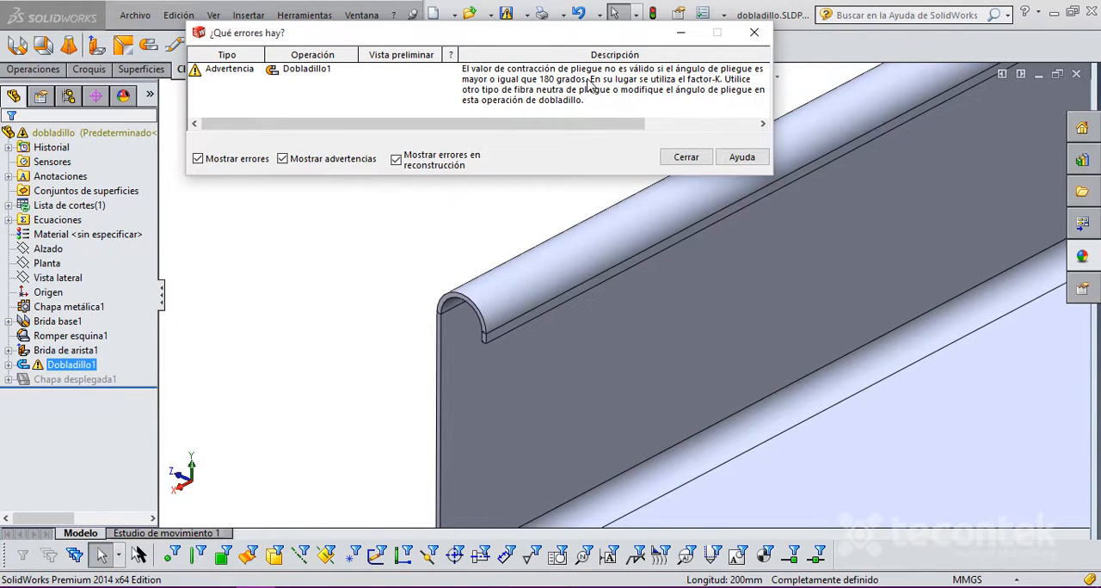
{"action": "left_click", "coordinate": [686, 157]}
{"action": "left_click", "coordinate": [254, 310]}
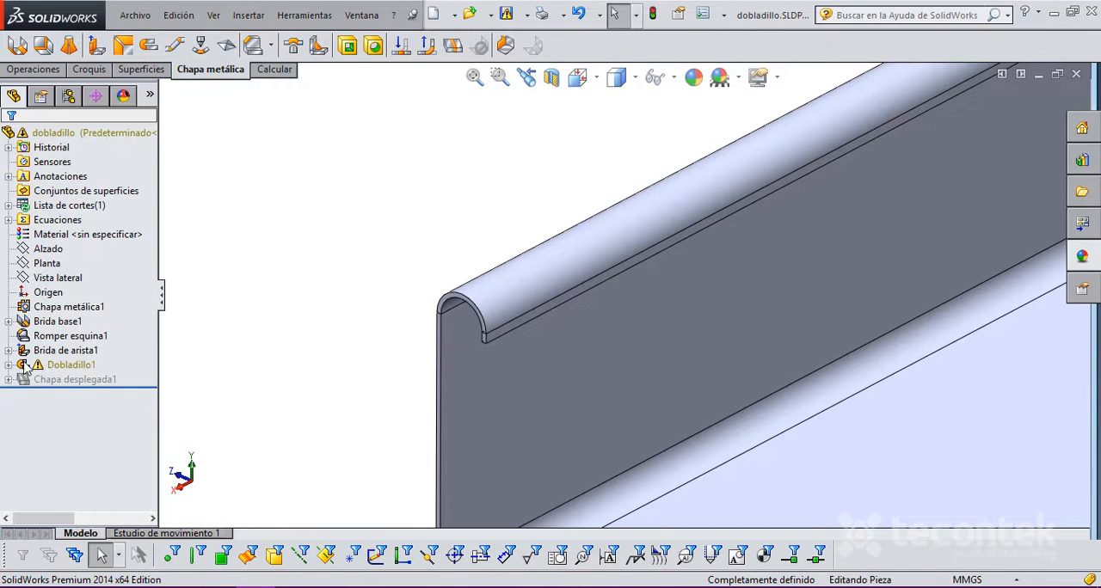
{"action": "right_click", "coordinate": [54, 366]}
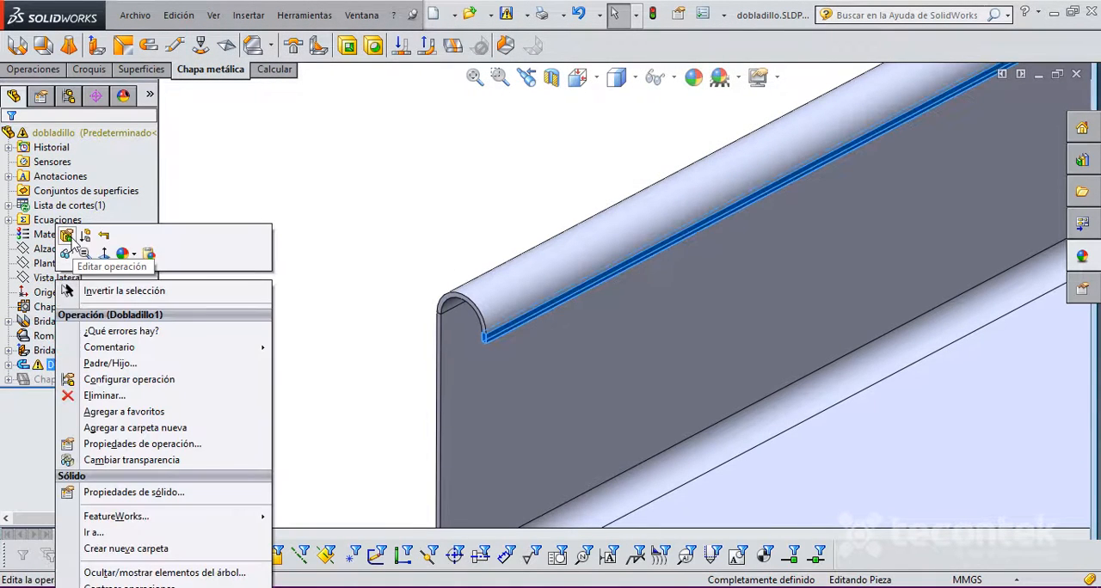
{"action": "left_click", "coordinate": [66, 235]}
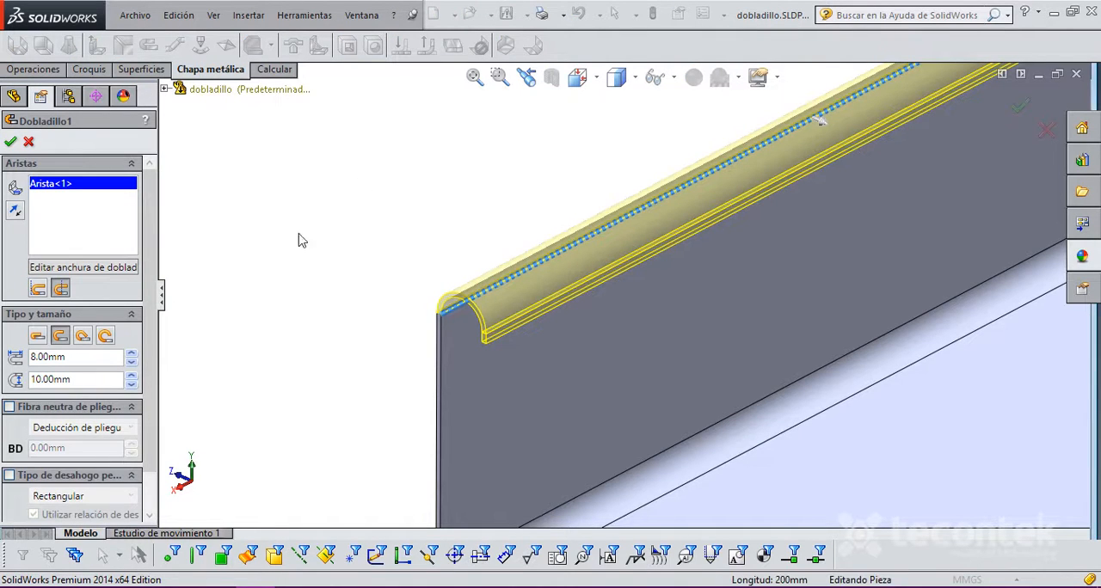
{"action": "left_click", "coordinate": [10, 142]}
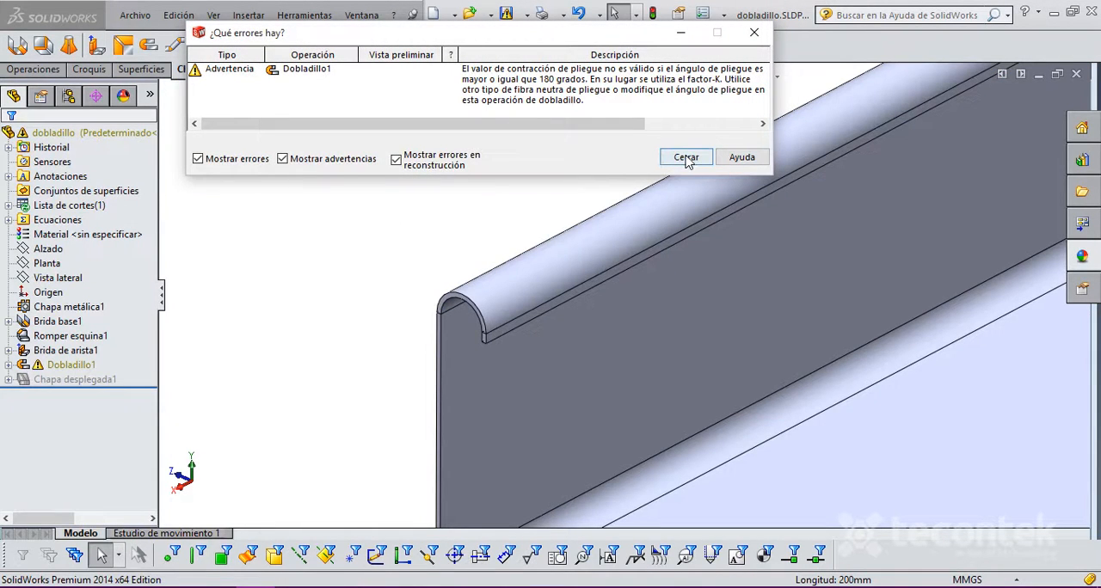
{"action": "left_click", "coordinate": [687, 159]}
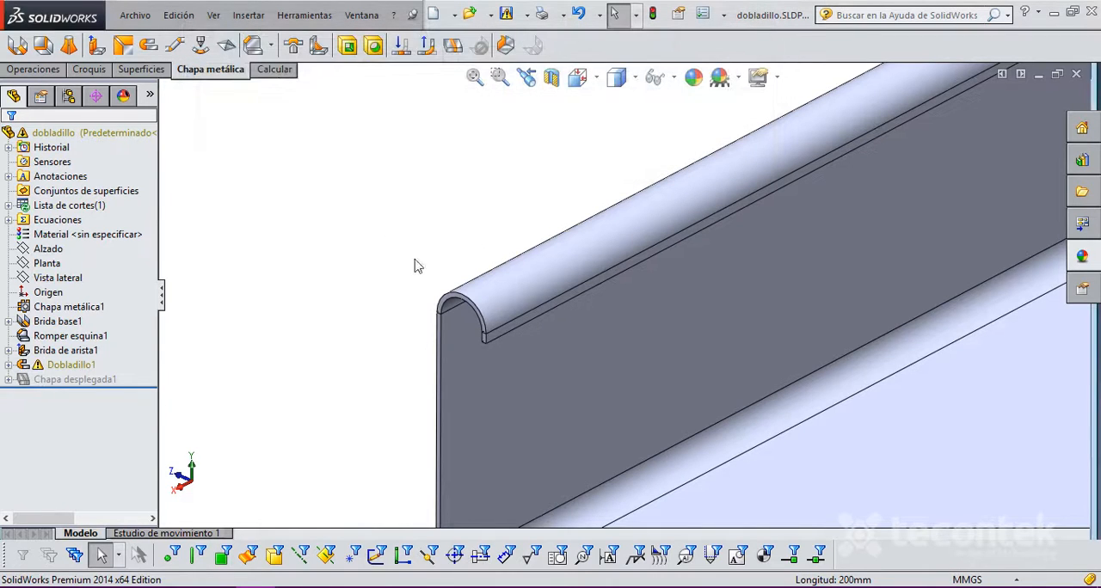
Step: Open the hem feature for editing and examine its preview along the upper edge of the upright flange
{"action": "right_click", "coordinate": [37, 367]}
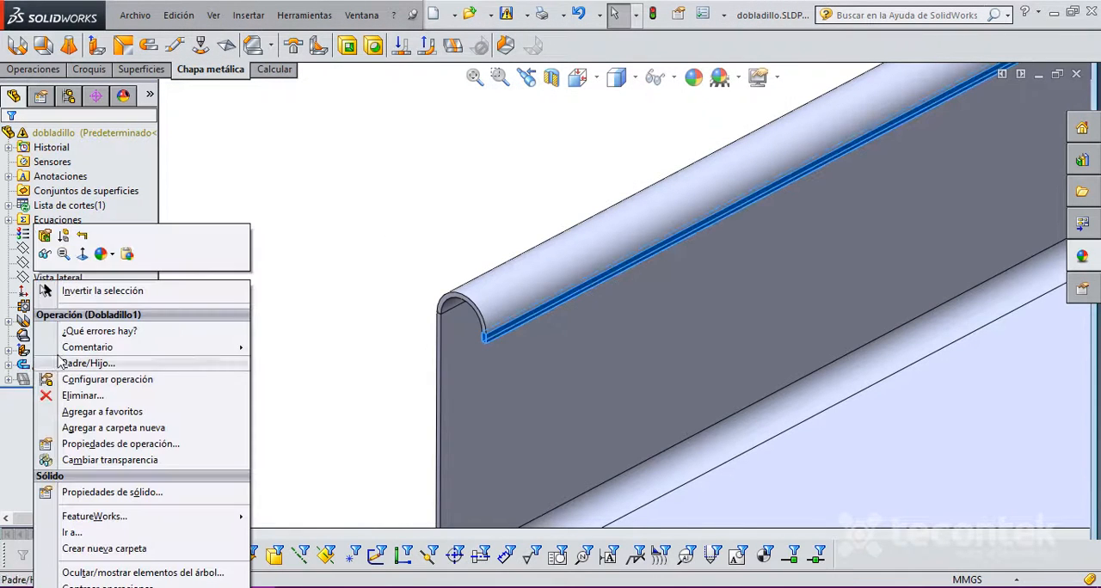
{"action": "left_click", "coordinate": [45, 234]}
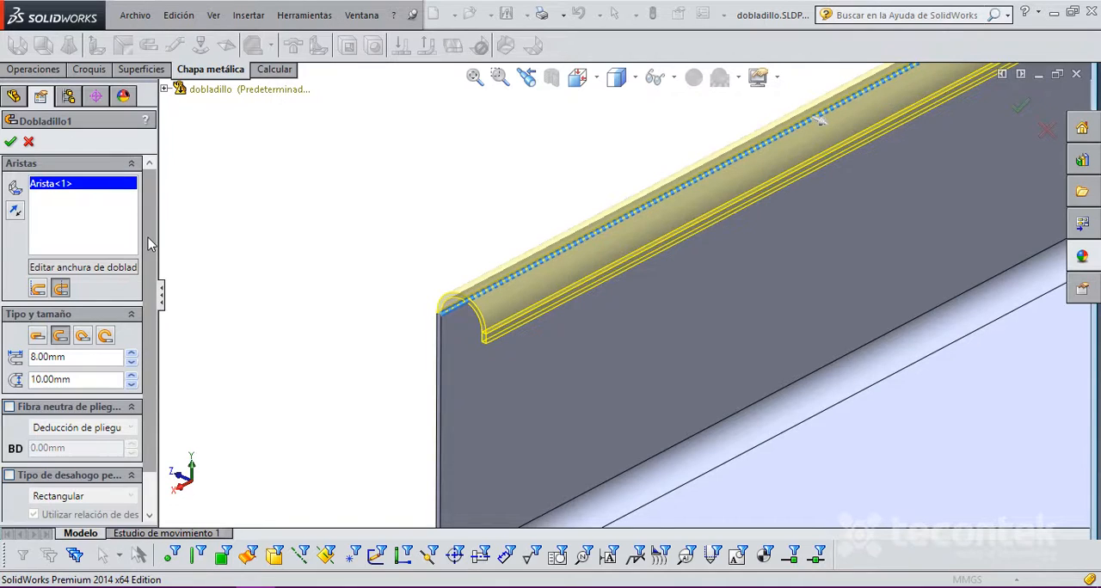
{"action": "scroll", "coordinate": [593, 243], "scroll_direction": "down", "scroll_amount": 2}
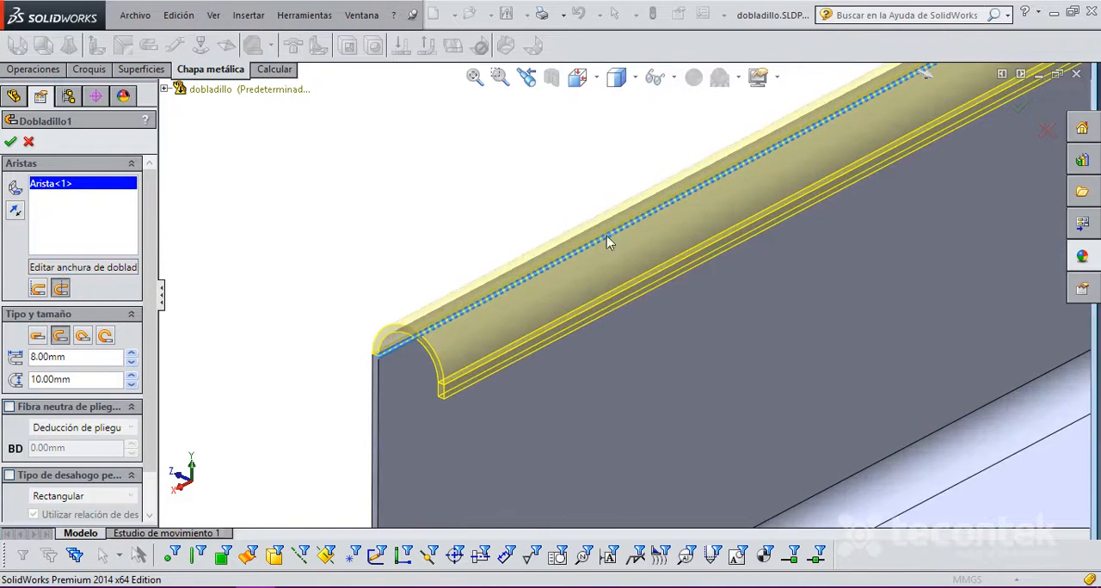
{"action": "scroll", "coordinate": [619, 250], "scroll_direction": "up", "scroll_amount": 7}
{"action": "scroll", "coordinate": [706, 284], "scroll_direction": "down", "scroll_amount": 6}
{"action": "scroll", "coordinate": [370, 383], "scroll_direction": "up", "scroll_amount": 5}
{"action": "scroll", "coordinate": [590, 335], "scroll_direction": "down", "scroll_amount": 3}
{"action": "scroll", "coordinate": [762, 264], "scroll_direction": "up", "scroll_amount": 3}
{"action": "scroll", "coordinate": [900, 221], "scroll_direction": "down", "scroll_amount": 3}
{"action": "scroll", "coordinate": [390, 426], "scroll_direction": "up", "scroll_amount": 2}
{"action": "scroll", "coordinate": [711, 266], "scroll_direction": "up", "scroll_amount": 2}
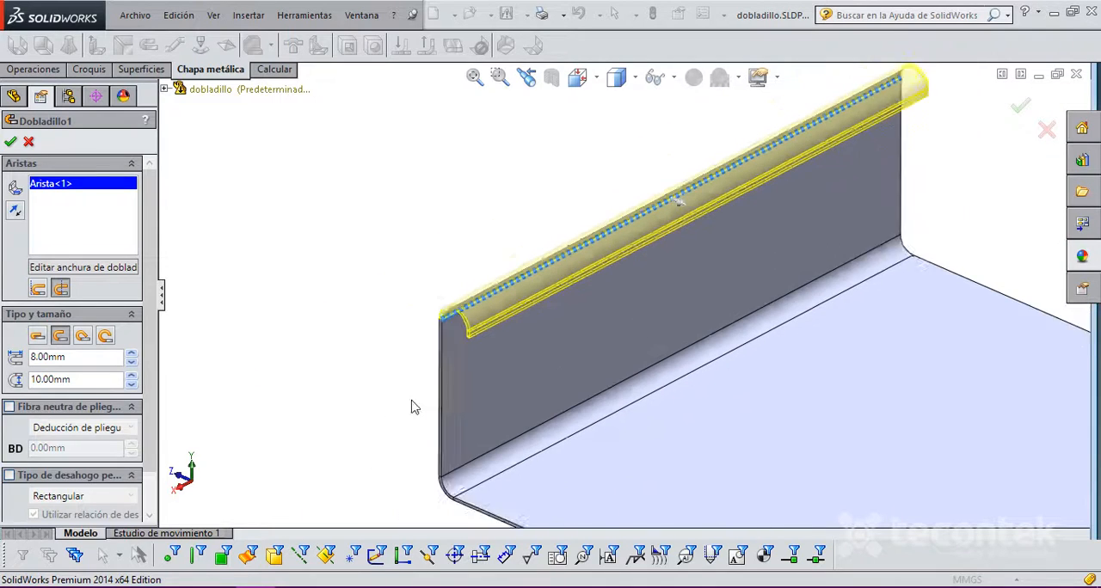
{"action": "scroll", "coordinate": [526, 313], "scroll_direction": "down", "scroll_amount": 4}
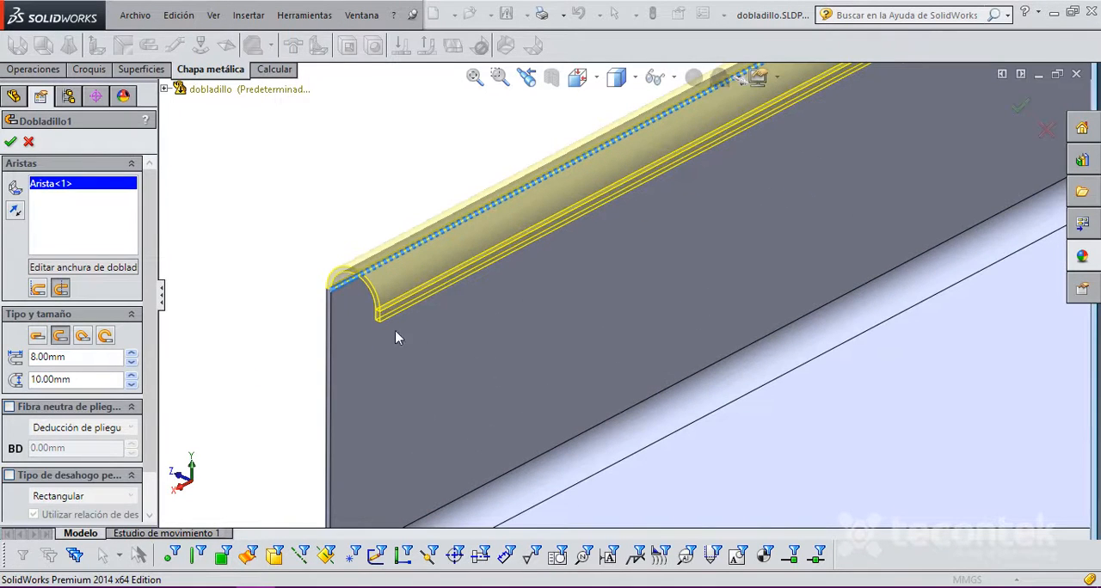
{"action": "scroll", "coordinate": [479, 172], "scroll_direction": "up", "scroll_amount": 2}
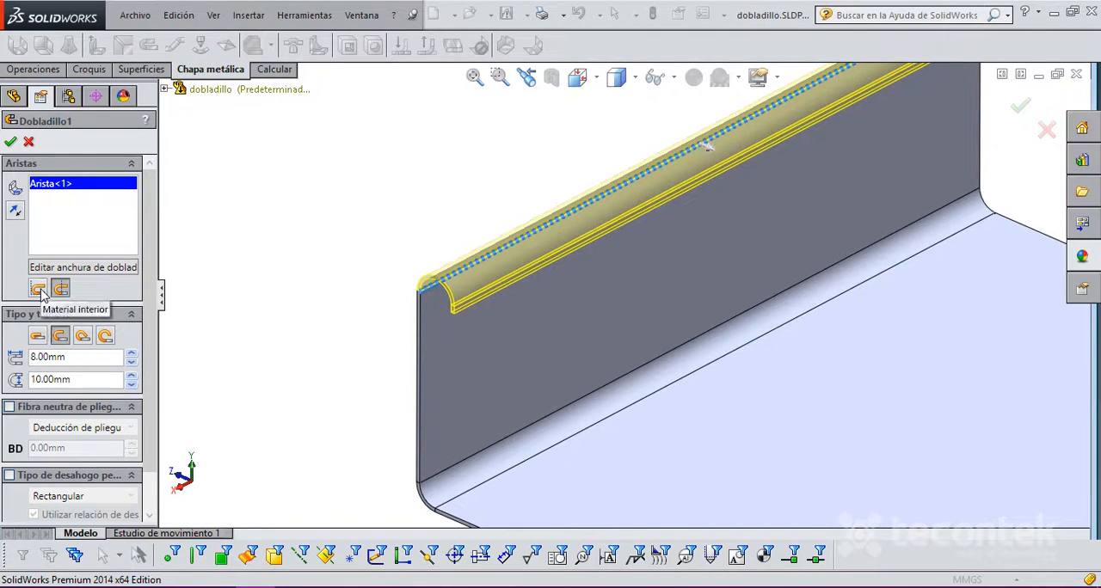
{"action": "scroll", "coordinate": [818, 163], "scroll_direction": "up", "scroll_amount": 3}
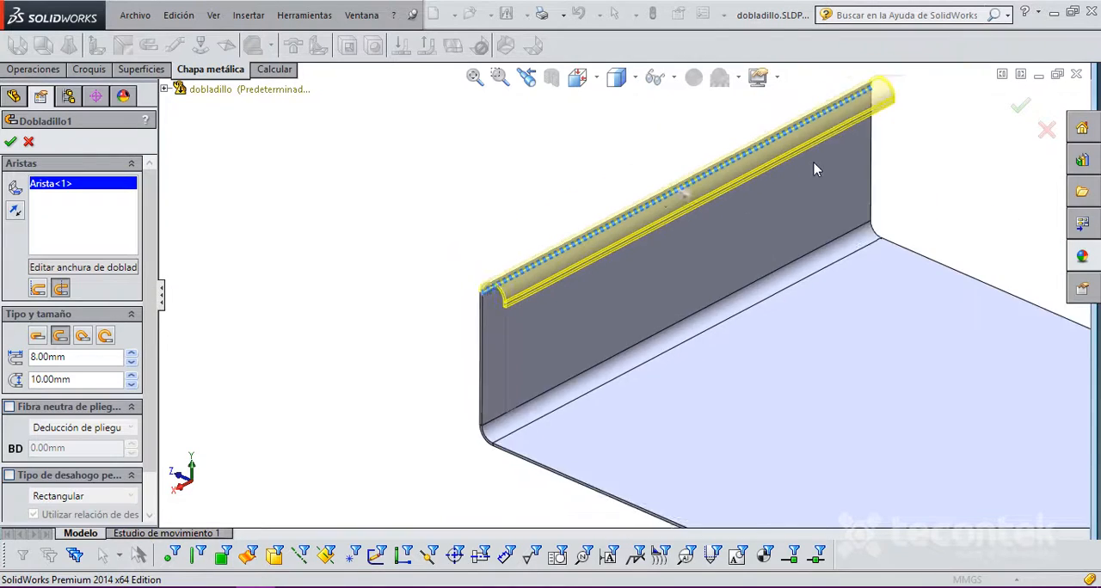
{"action": "scroll", "coordinate": [818, 163], "scroll_direction": "down", "scroll_amount": 2}
{"action": "scroll", "coordinate": [378, 330], "scroll_direction": "up", "scroll_amount": 1}
{"action": "scroll", "coordinate": [496, 362], "scroll_direction": "down", "scroll_amount": 2}
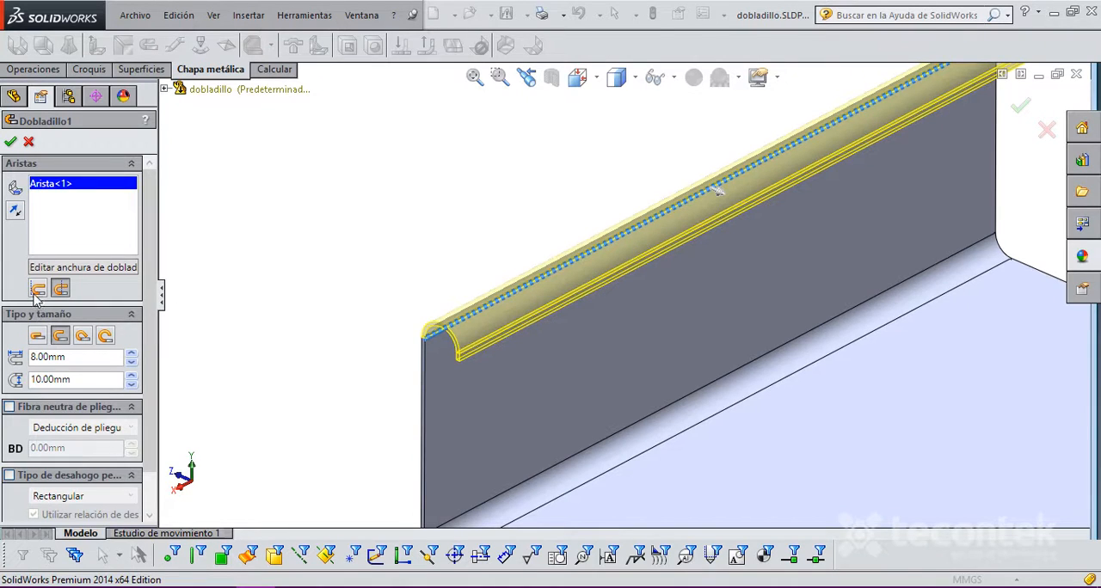
Step: Try the Material Inside (Material interior) position for the hem and return it to Bend Outside (Pliegue exterior)
{"action": "scroll", "coordinate": [477, 358], "scroll_direction": "down", "scroll_amount": 1}
{"action": "scroll", "coordinate": [477, 358], "scroll_direction": "down", "scroll_amount": 1}
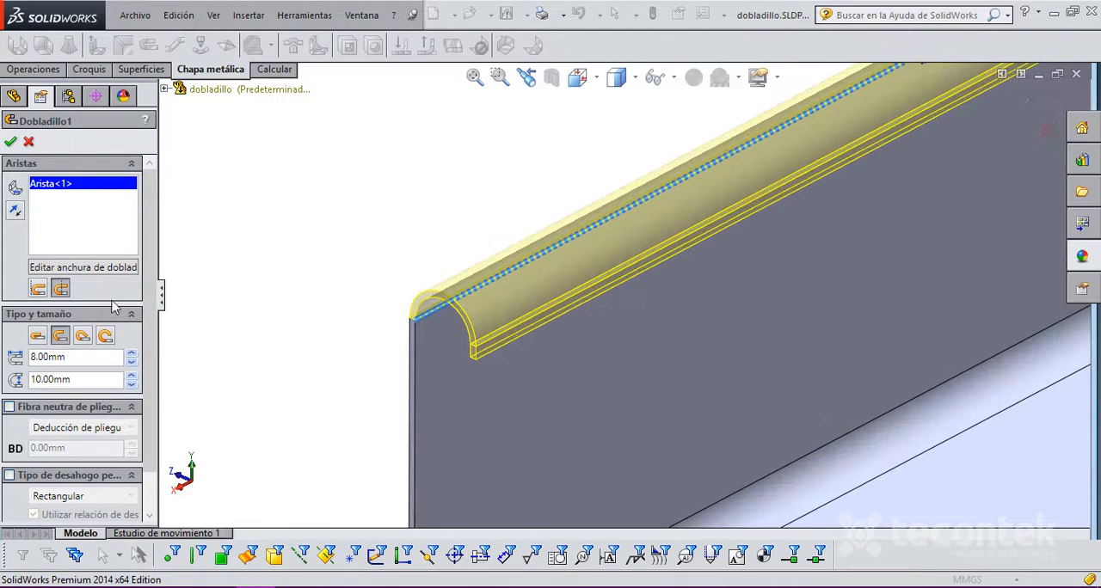
{"action": "left_click", "coordinate": [38, 291]}
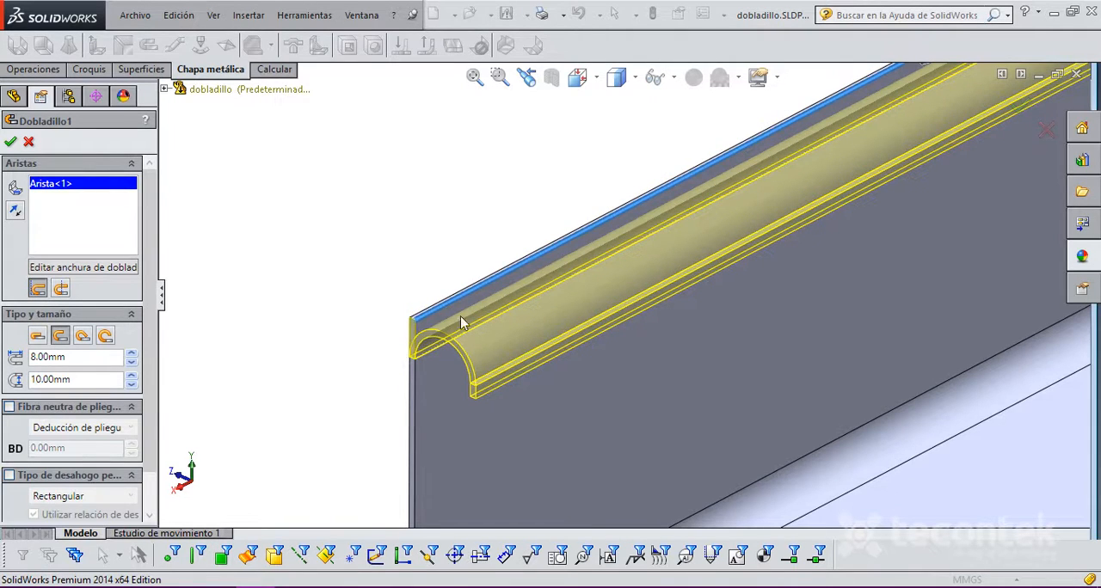
{"action": "left_click", "coordinate": [60, 289]}
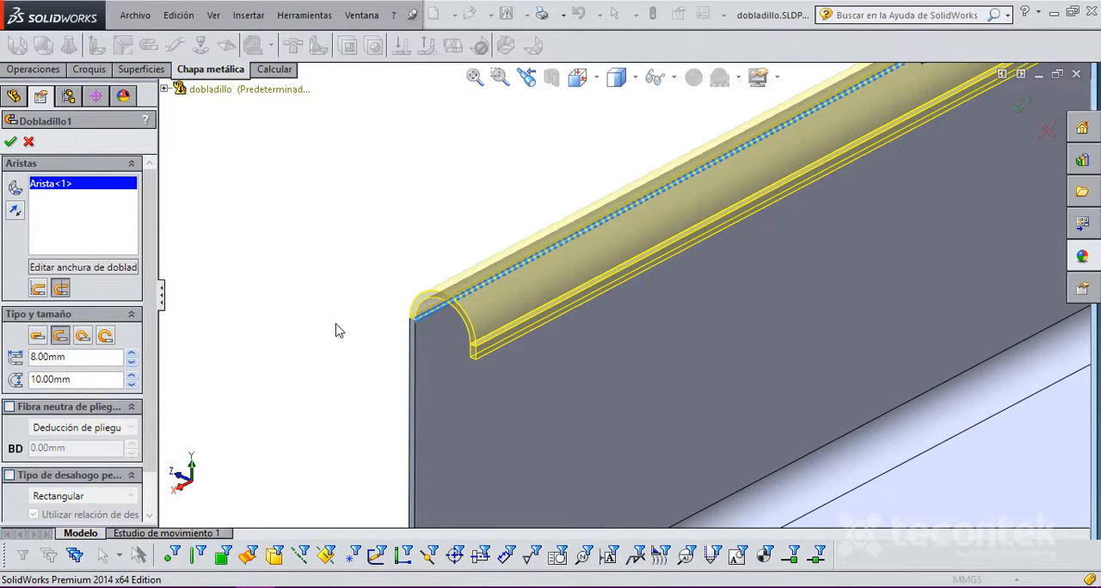
Step: Try the rolled hem type and settle on the Closed (Cerrado) type
{"action": "scroll", "coordinate": [148, 370], "scroll_direction": "down", "scroll_amount": 2}
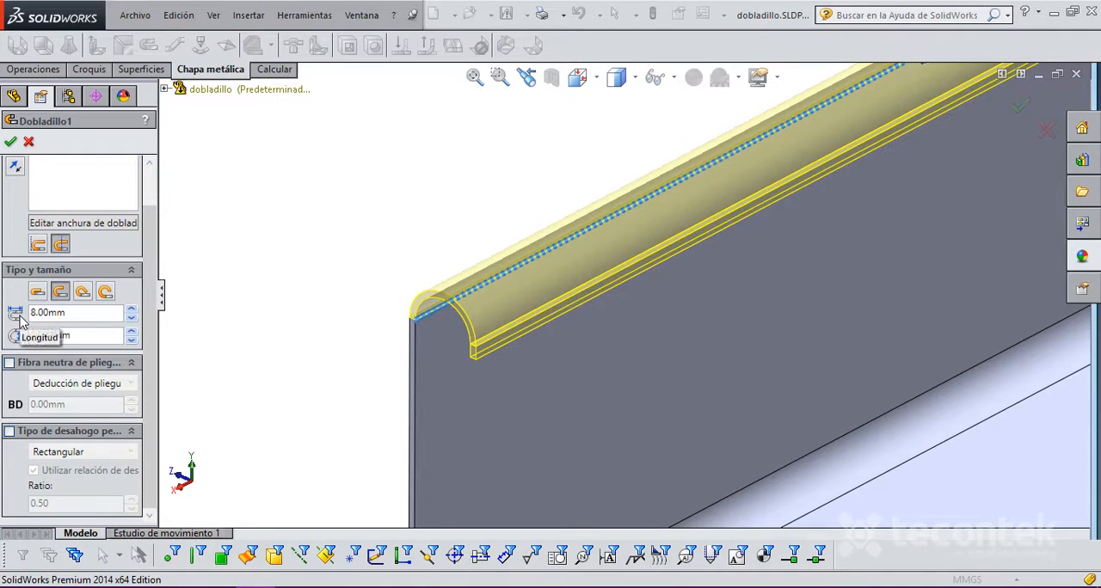
{"action": "left_click", "coordinate": [38, 293]}
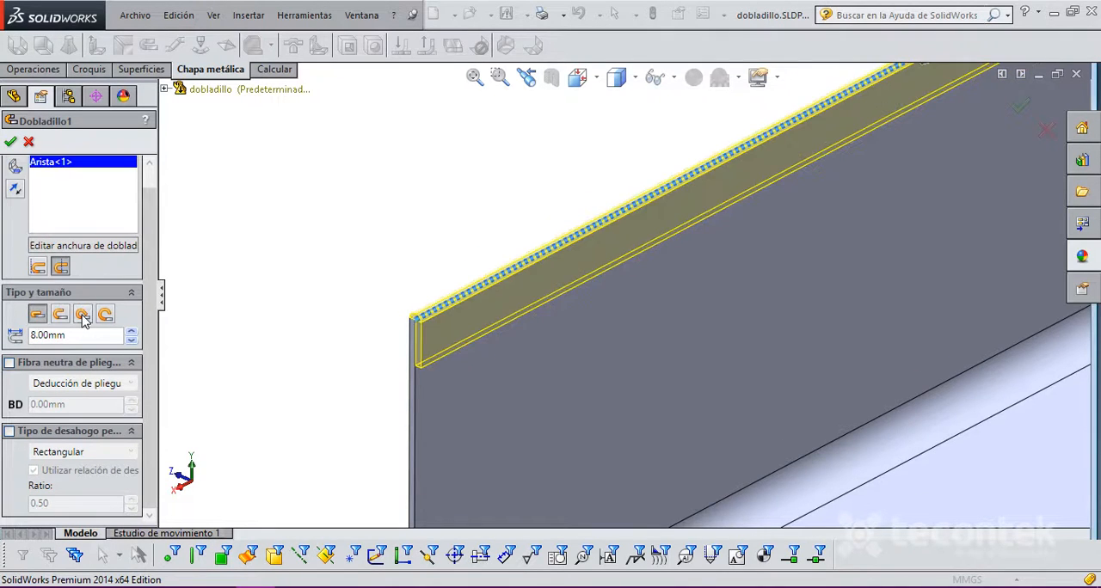
{"action": "left_click", "coordinate": [105, 314]}
{"action": "left_click", "coordinate": [38, 314]}
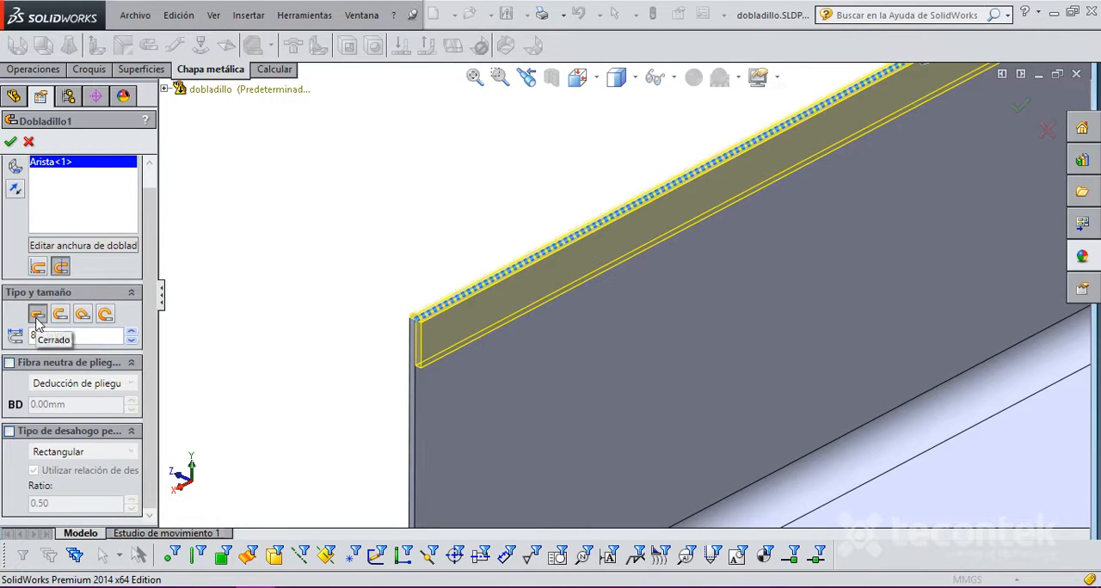
{"action": "scroll", "coordinate": [460, 344], "scroll_direction": "down", "scroll_amount": 5}
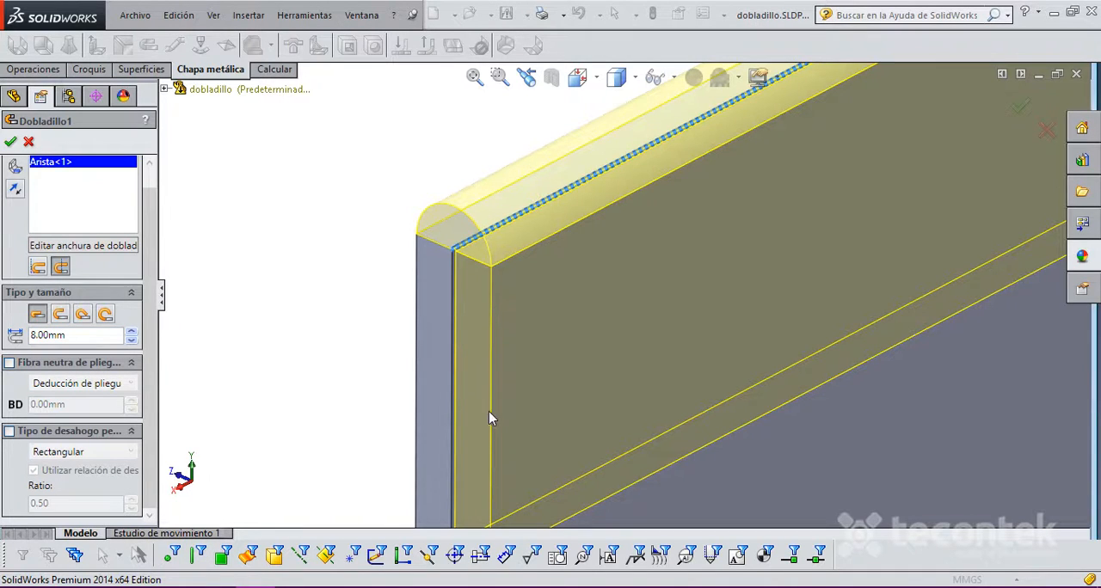
{"action": "scroll", "coordinate": [482, 405], "scroll_direction": "up", "scroll_amount": 3}
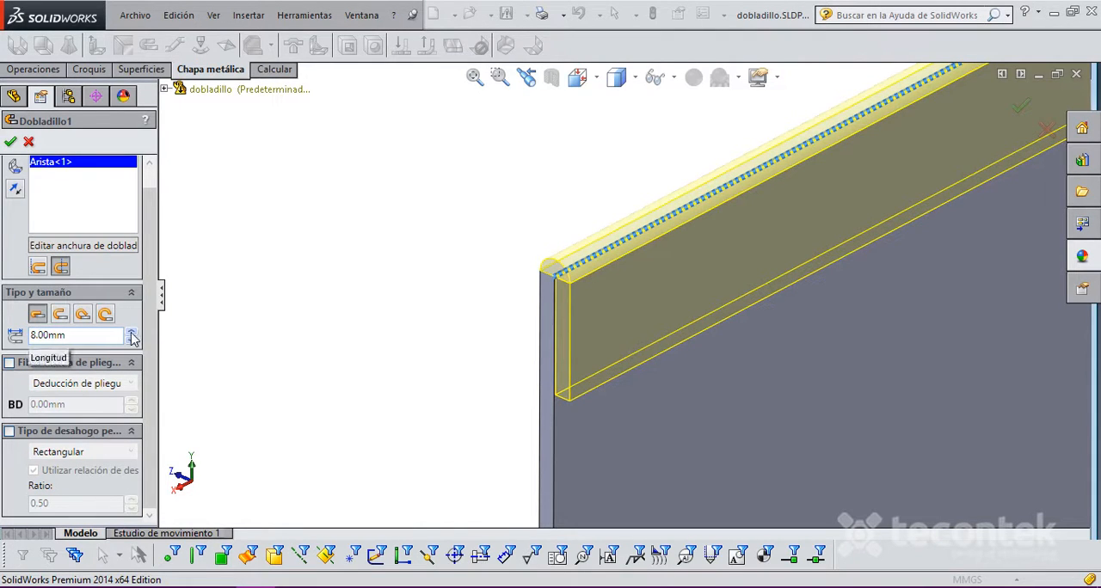
Step: Set the closed hem's length to 11 mm and inspect the preview along the flange
{"action": "left_click", "coordinate": [92, 339]}
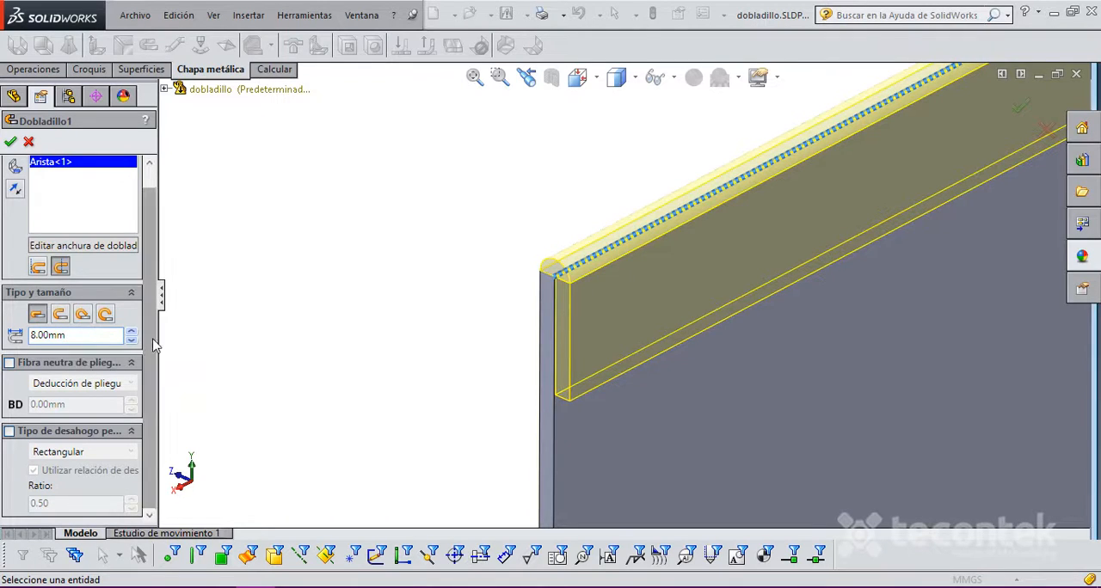
{"action": "left_click", "coordinate": [131, 332]}
{"action": "left_click", "coordinate": [131, 333]}
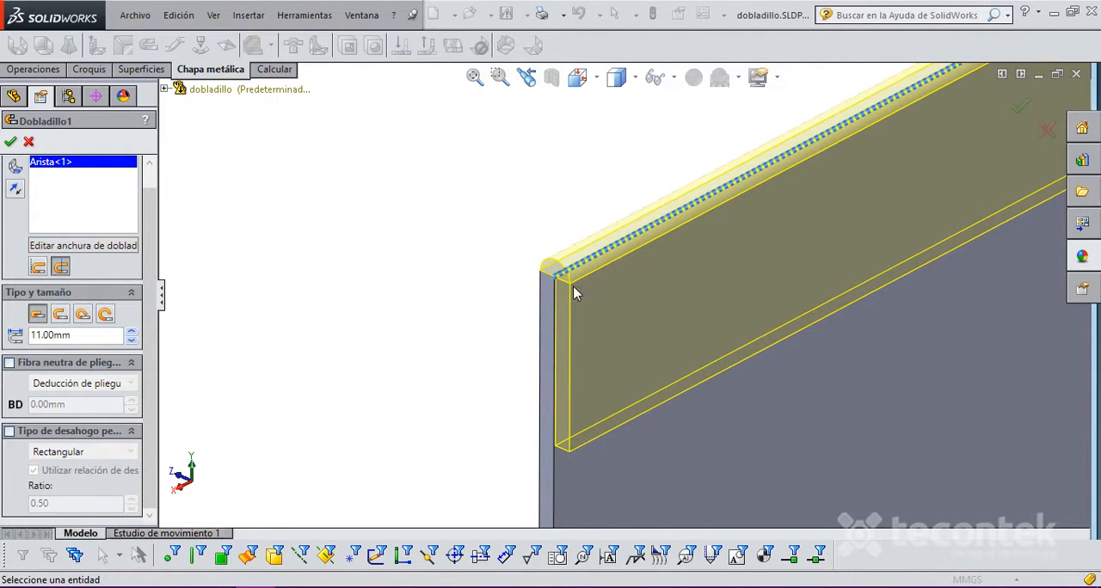
{"action": "middle_click_drag", "start_coordinate": [566, 286], "coordinate": [734, 295]}
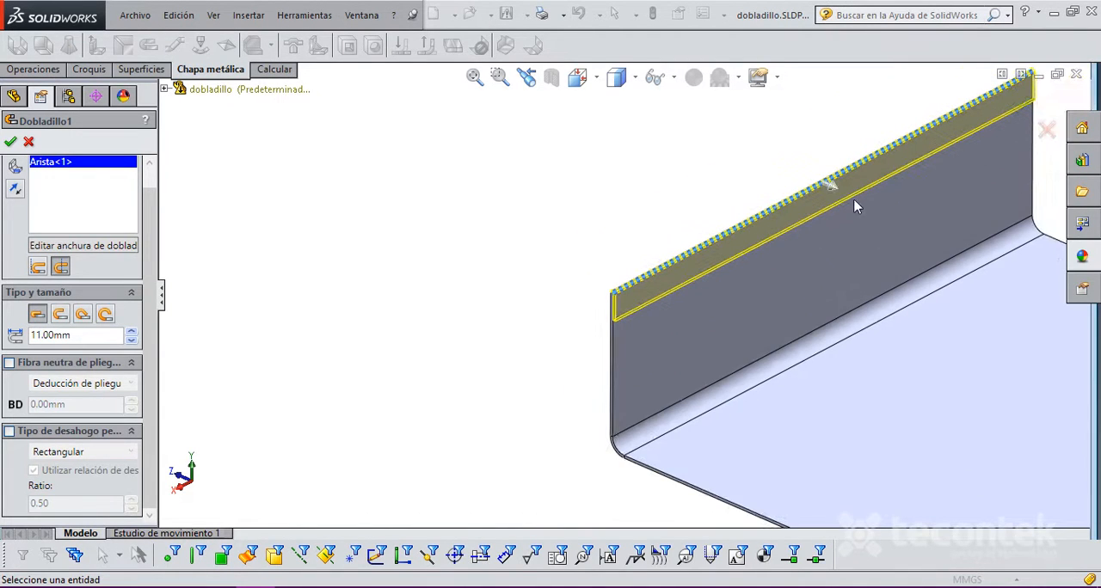
{"action": "scroll", "coordinate": [800, 249], "scroll_direction": "down", "scroll_amount": 5}
{"action": "scroll", "coordinate": [656, 310], "scroll_direction": "up", "scroll_amount": 2}
{"action": "scroll", "coordinate": [373, 387], "scroll_direction": "up", "scroll_amount": 3}
{"action": "scroll", "coordinate": [644, 266], "scroll_direction": "down", "scroll_amount": 6}
{"action": "scroll", "coordinate": [376, 400], "scroll_direction": "up", "scroll_amount": 8}
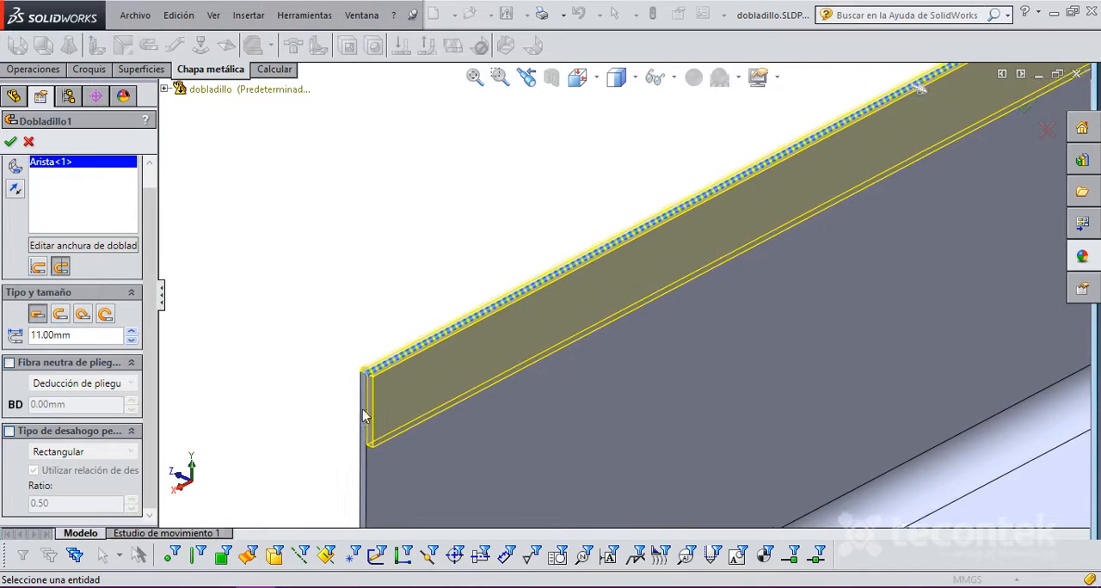
Step: Set the closed hem's length to 5 mm and inspect the preview along the flange
{"action": "scroll", "coordinate": [649, 351], "scroll_direction": "down", "scroll_amount": 2}
{"action": "scroll", "coordinate": [507, 323], "scroll_direction": "down", "scroll_amount": 4}
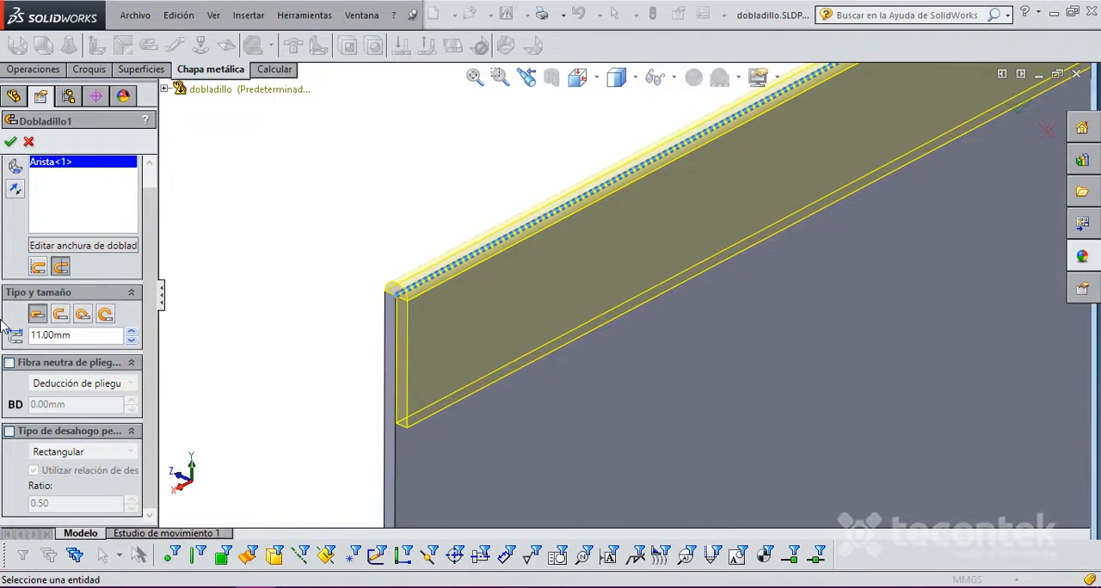
{"action": "left_click", "coordinate": [131, 333]}
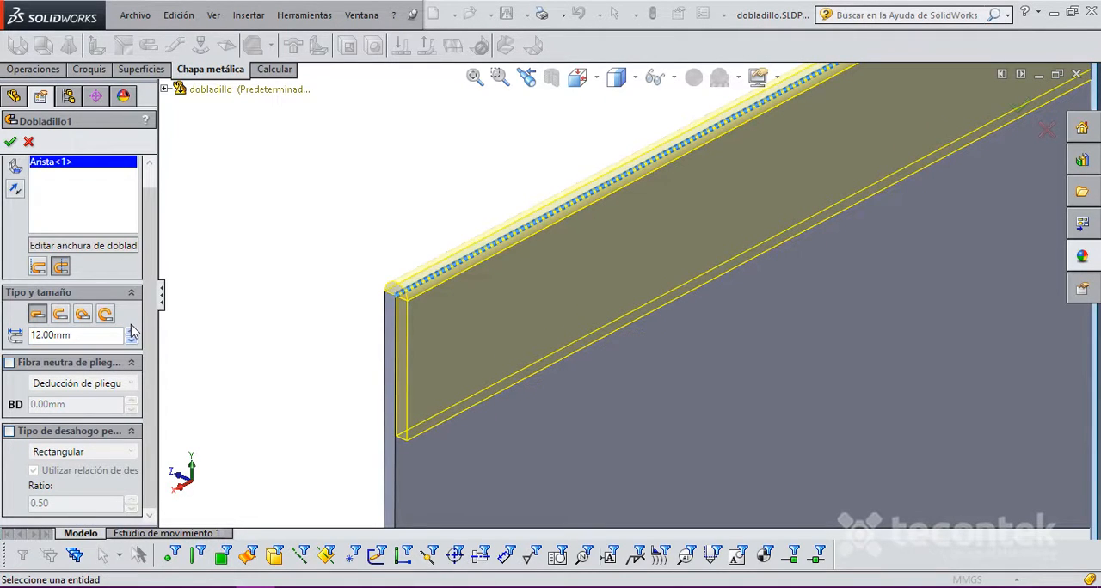
{"action": "left_click", "coordinate": [131, 341]}
{"action": "left_click", "coordinate": [131, 340]}
{"action": "left_click", "coordinate": [130, 341]}
{"action": "left_click", "coordinate": [130, 341]}
{"action": "left_click", "coordinate": [131, 341]}
{"action": "left_click", "coordinate": [131, 341]}
{"action": "left_click", "coordinate": [130, 340]}
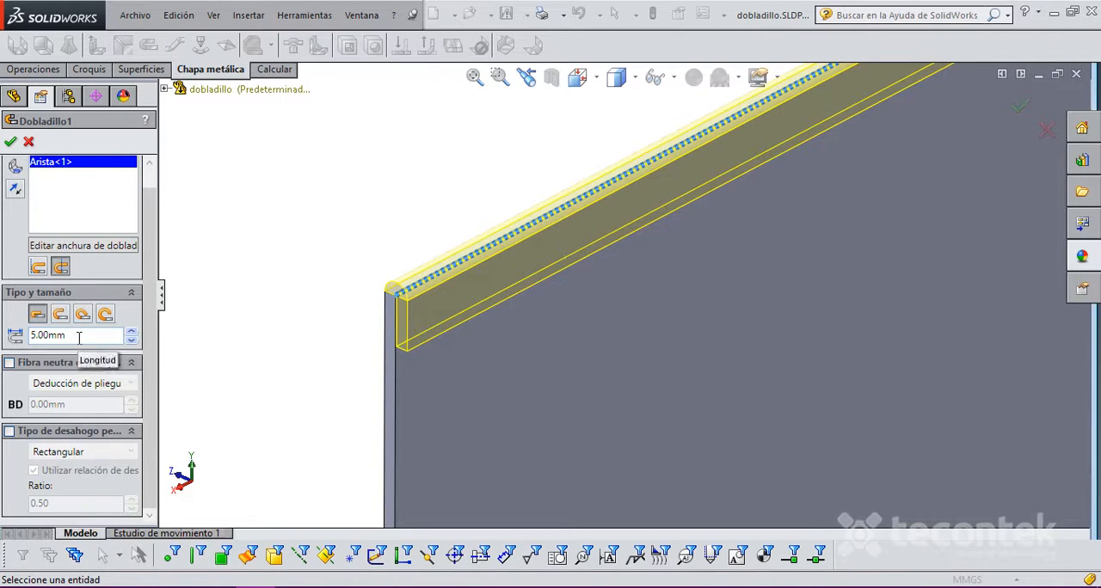
{"action": "scroll", "coordinate": [593, 286], "scroll_direction": "up", "scroll_amount": 5}
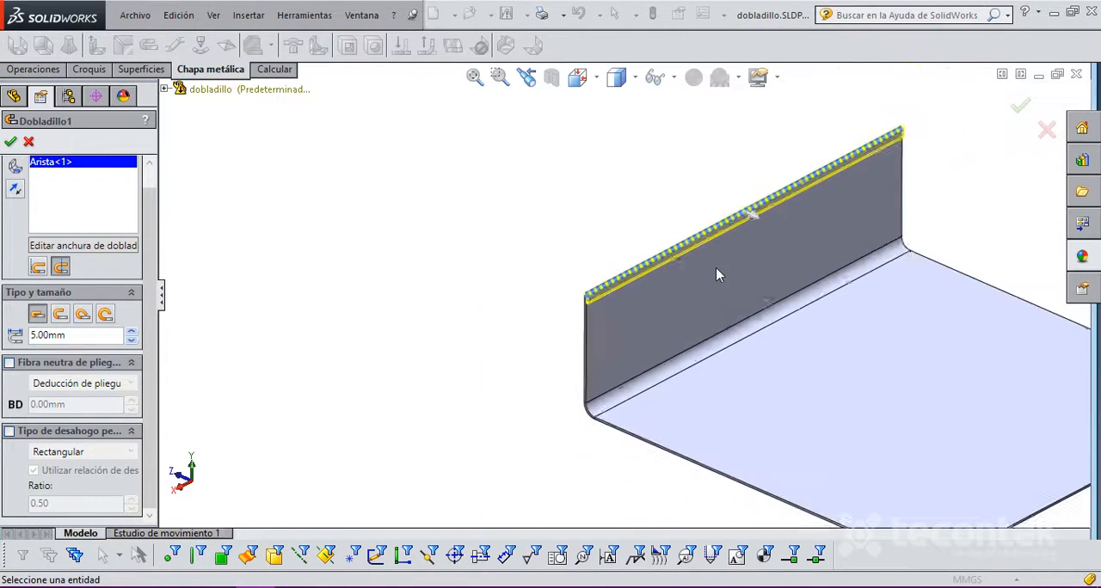
{"action": "scroll", "coordinate": [718, 258], "scroll_direction": "down", "scroll_amount": 3}
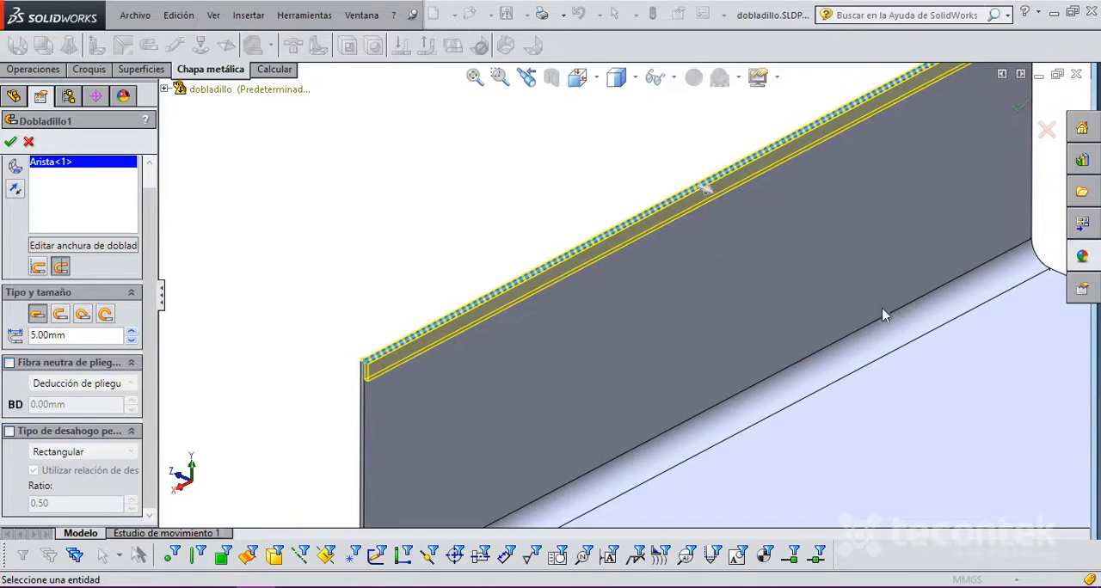
Step: Change the hem type to Open (Abrir) and reselect the upper edge of the upright flange
{"action": "left_click", "coordinate": [61, 316]}
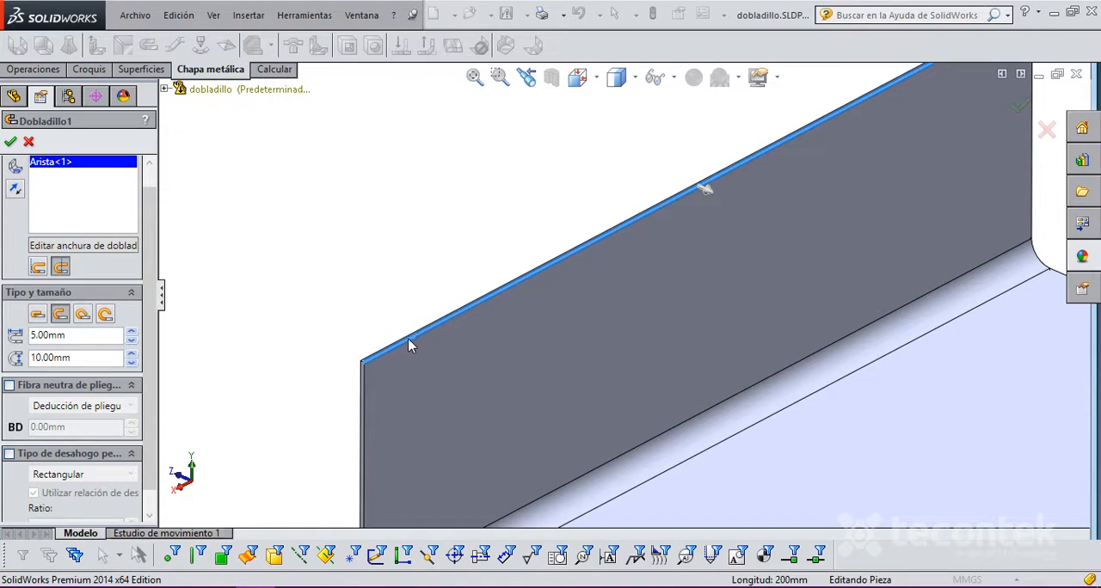
{"action": "left_click", "coordinate": [71, 167]}
{"action": "key", "text": "Delete"}
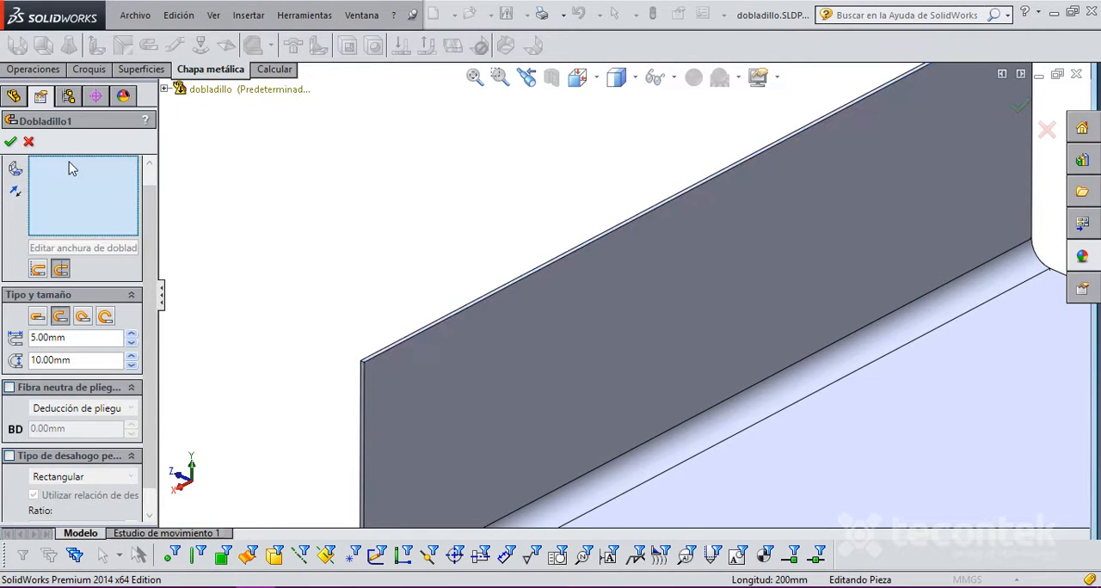
{"action": "left_click", "coordinate": [382, 354]}
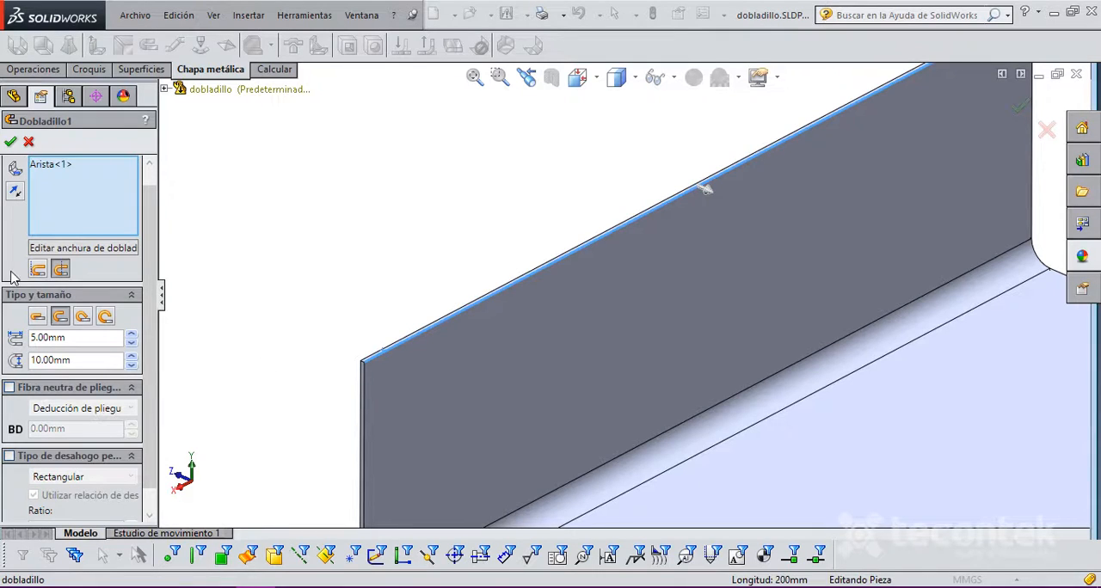
Step: Set the open hem's gap distance to 13 mm and its length to 8 mm
{"action": "left_click", "coordinate": [131, 357]}
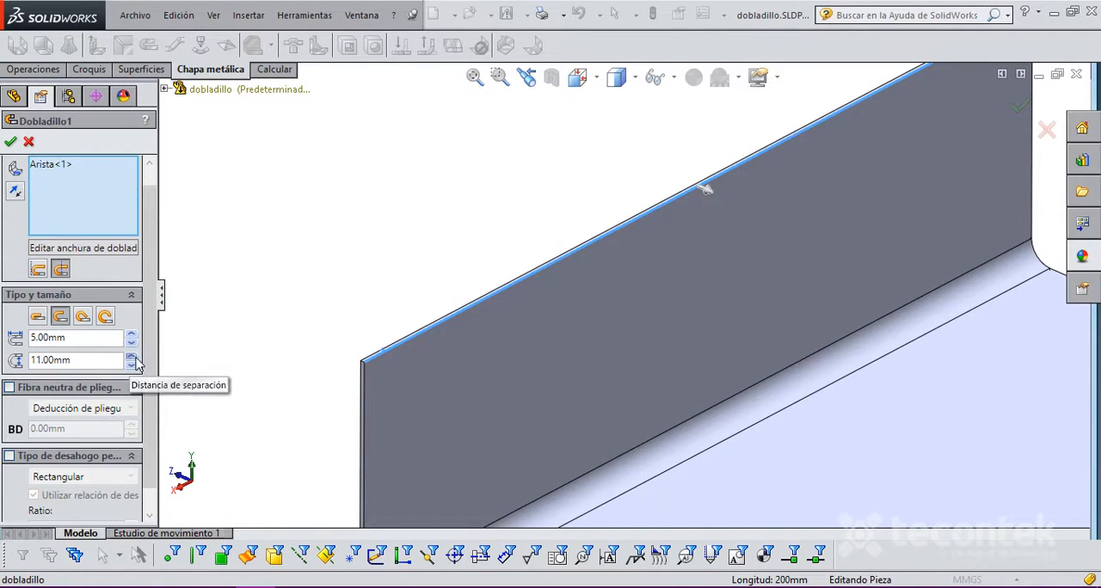
{"action": "left_click", "coordinate": [131, 356]}
{"action": "left_click", "coordinate": [130, 356]}
{"action": "left_click", "coordinate": [130, 335]}
{"action": "left_click", "coordinate": [131, 335]}
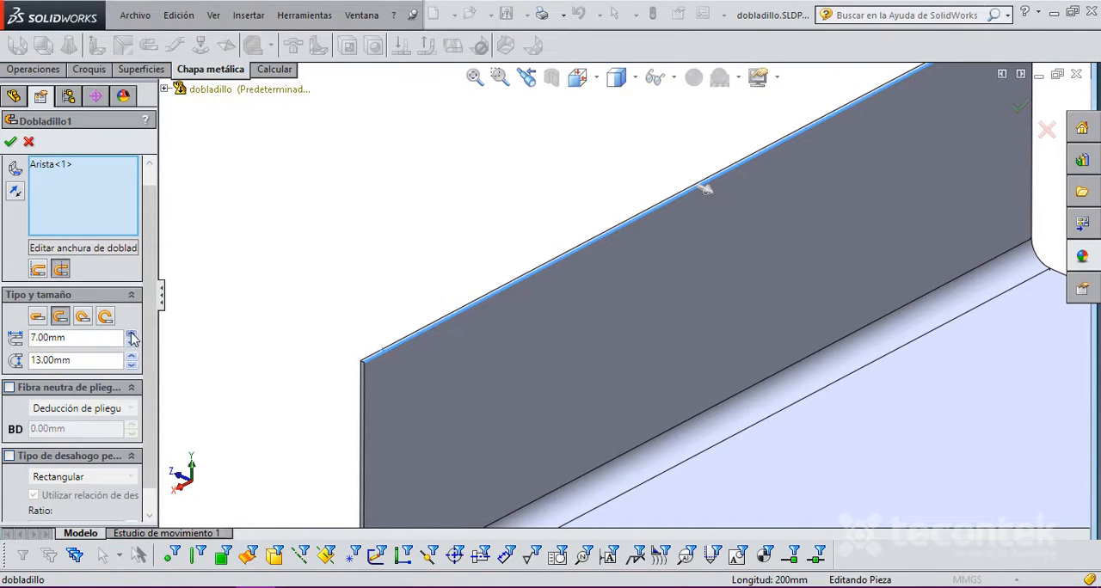
{"action": "left_click", "coordinate": [131, 335]}
{"action": "scroll", "coordinate": [521, 362], "scroll_direction": "up", "scroll_amount": 2}
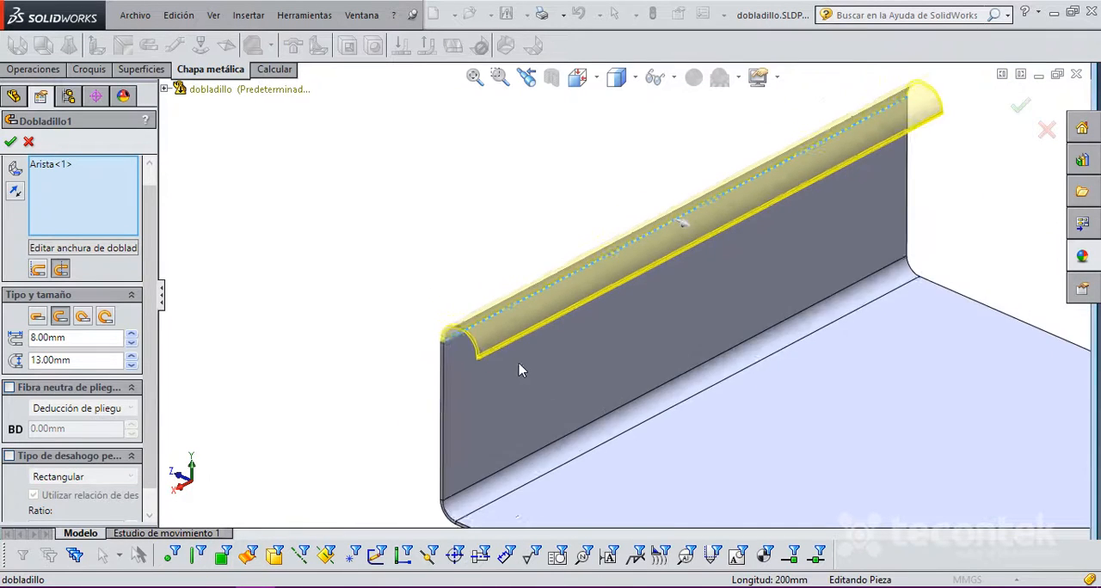
{"action": "scroll", "coordinate": [513, 355], "scroll_direction": "down", "scroll_amount": 5}
{"action": "scroll", "coordinate": [538, 302], "scroll_direction": "down", "scroll_amount": 1}
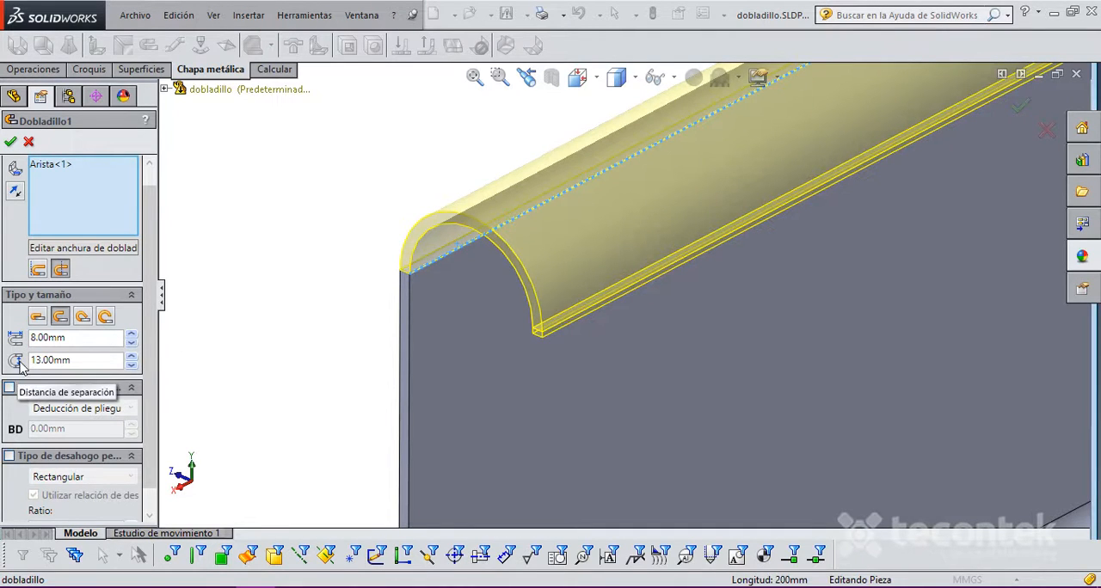
Step: Set the open hem's length to 17 mm and view its profile from the right side
{"action": "left_click", "coordinate": [131, 336]}
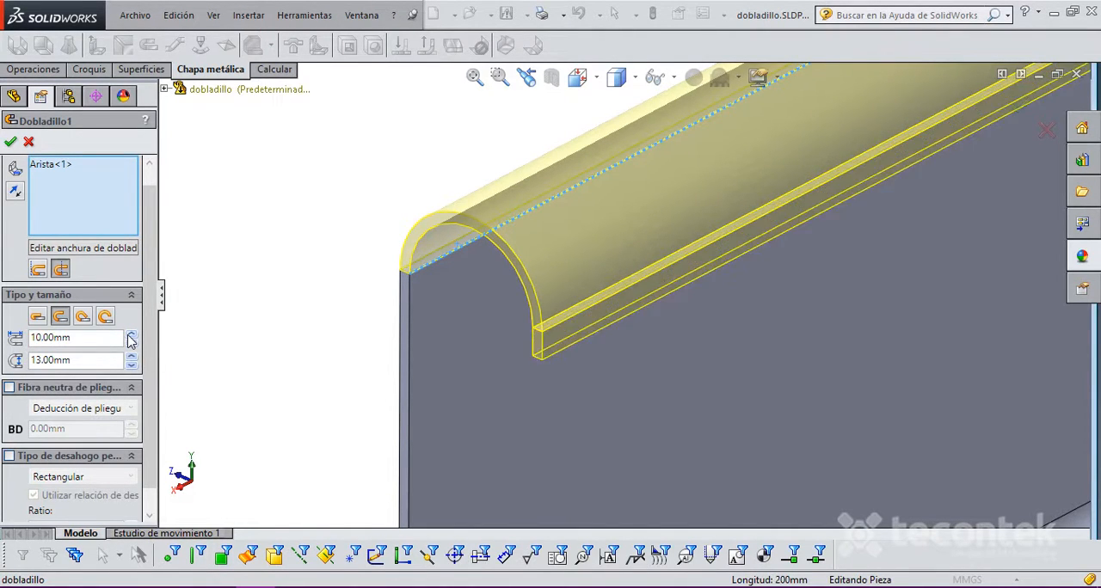
{"action": "scroll", "coordinate": [624, 297], "scroll_direction": "up", "scroll_amount": 2}
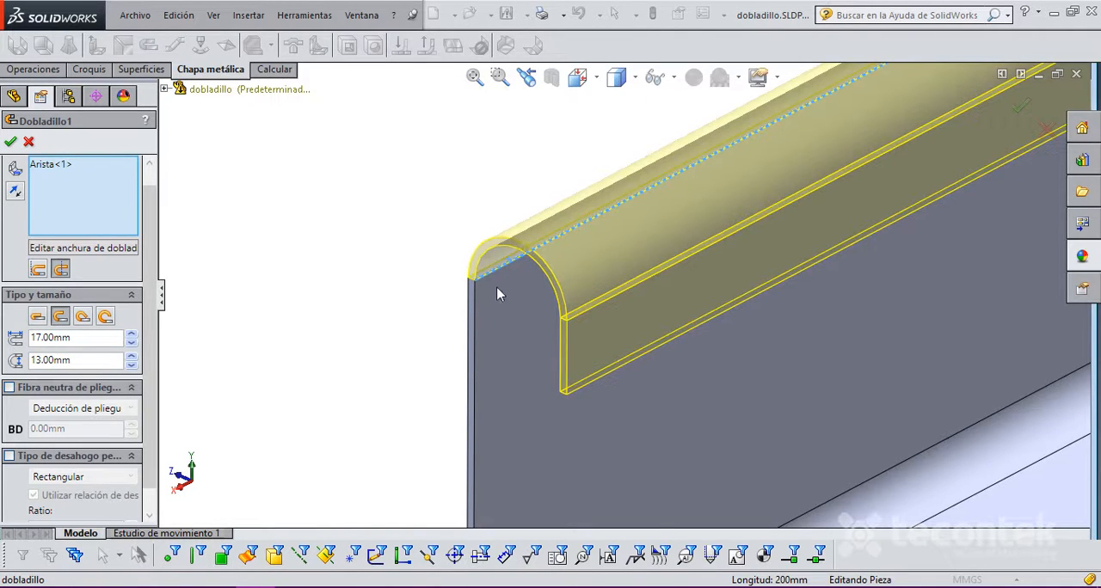
{"action": "left_click", "coordinate": [180, 488]}
{"action": "scroll", "coordinate": [434, 289], "scroll_direction": "up", "scroll_amount": 5}
{"action": "scroll", "coordinate": [508, 150], "scroll_direction": "down", "scroll_amount": 10}
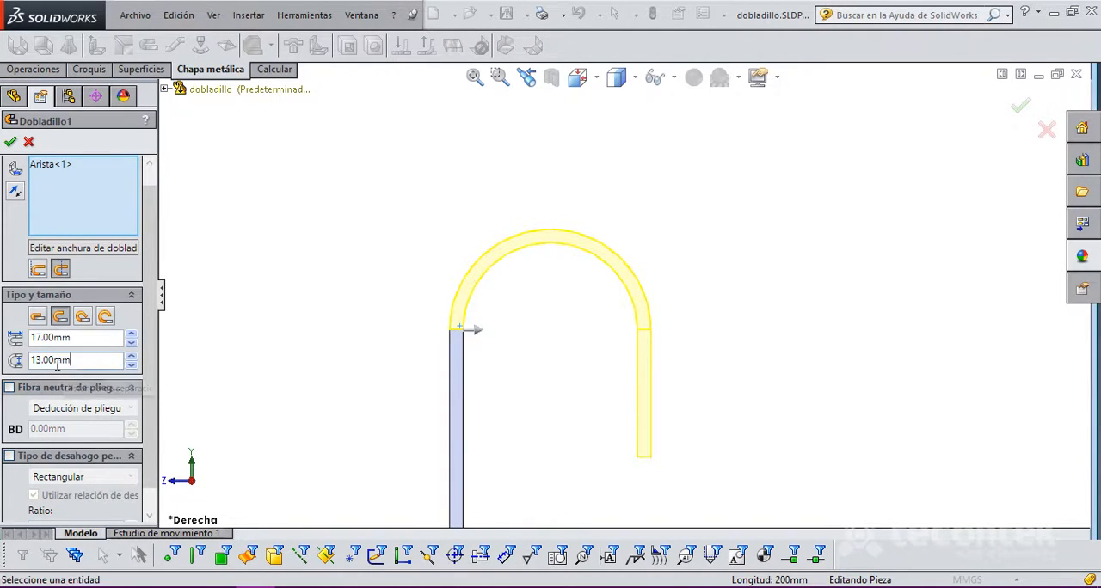
Step: Set the open hem's gap distance to 6 mm and inspect the preview from the side and at an angle
{"action": "double_click", "coordinate": [84, 362]}
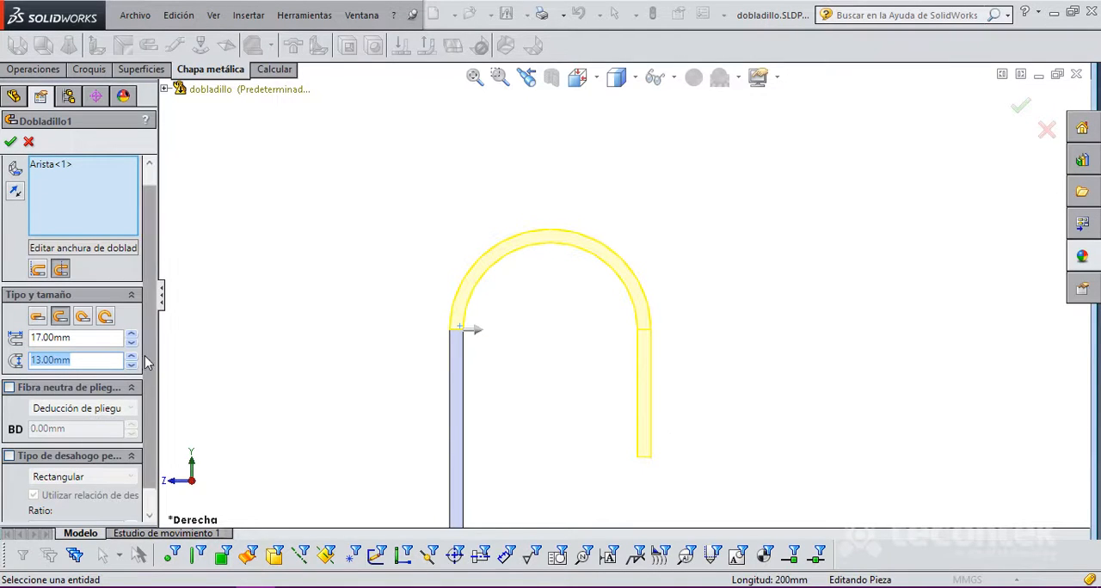
{"action": "left_click", "coordinate": [132, 366]}
{"action": "left_click", "coordinate": [132, 365]}
{"action": "left_click", "coordinate": [132, 365]}
{"action": "left_click", "coordinate": [131, 366]}
{"action": "left_click", "coordinate": [131, 366]}
{"action": "left_click", "coordinate": [132, 366]}
{"action": "left_click", "coordinate": [132, 366]}
{"action": "scroll", "coordinate": [564, 399], "scroll_direction": "up", "scroll_amount": 4}
{"action": "scroll", "coordinate": [666, 327], "scroll_direction": "down", "scroll_amount": 3}
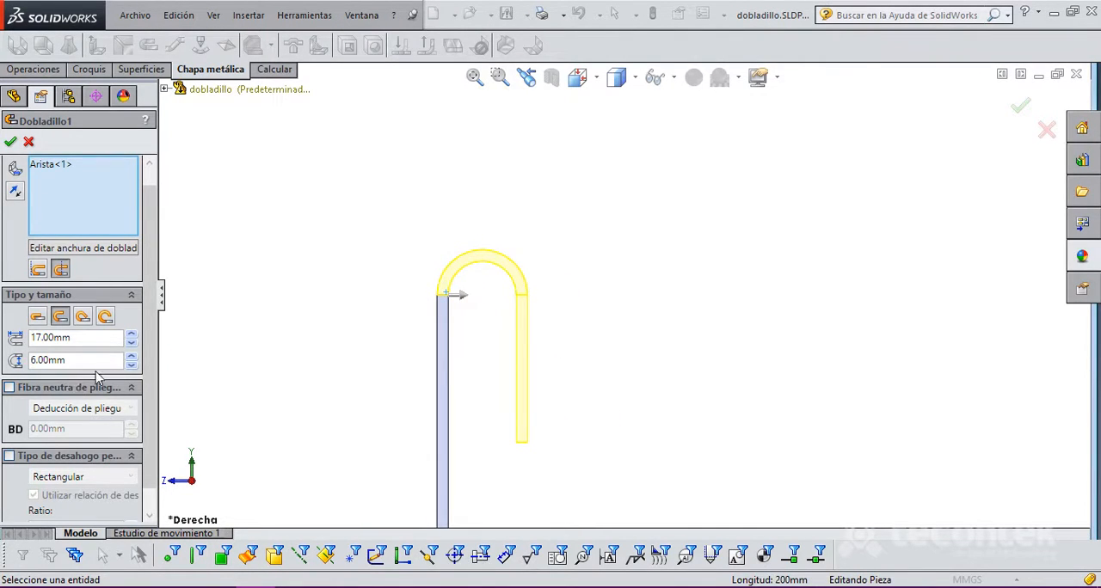
{"action": "scroll", "coordinate": [589, 327], "scroll_direction": "up", "scroll_amount": 3}
{"action": "middle_click_drag", "start_coordinate": [669, 290], "coordinate": [531, 305]}
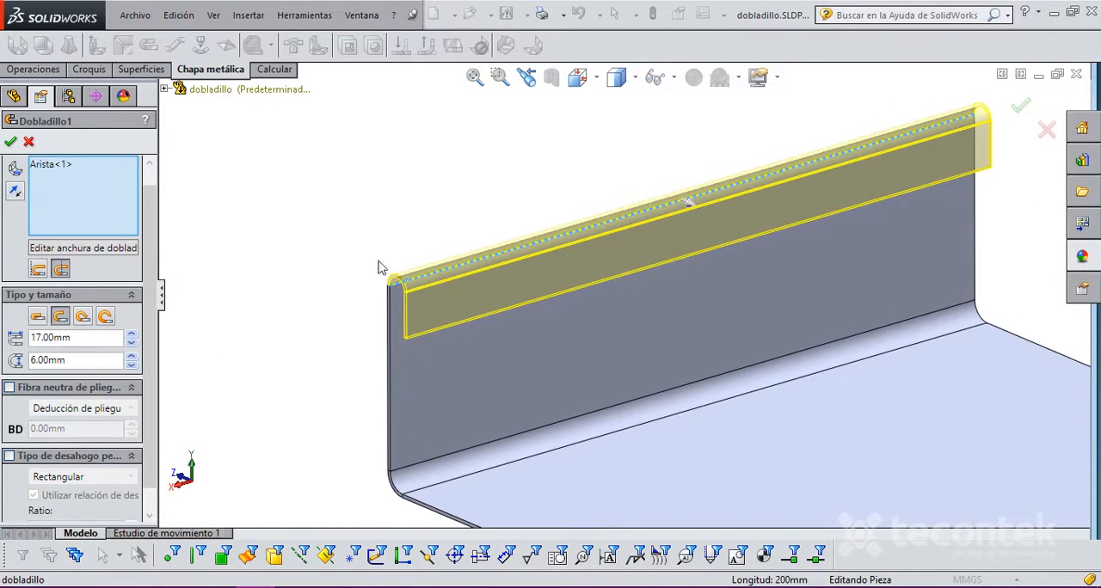
{"action": "scroll", "coordinate": [465, 345], "scroll_direction": "down", "scroll_amount": 3}
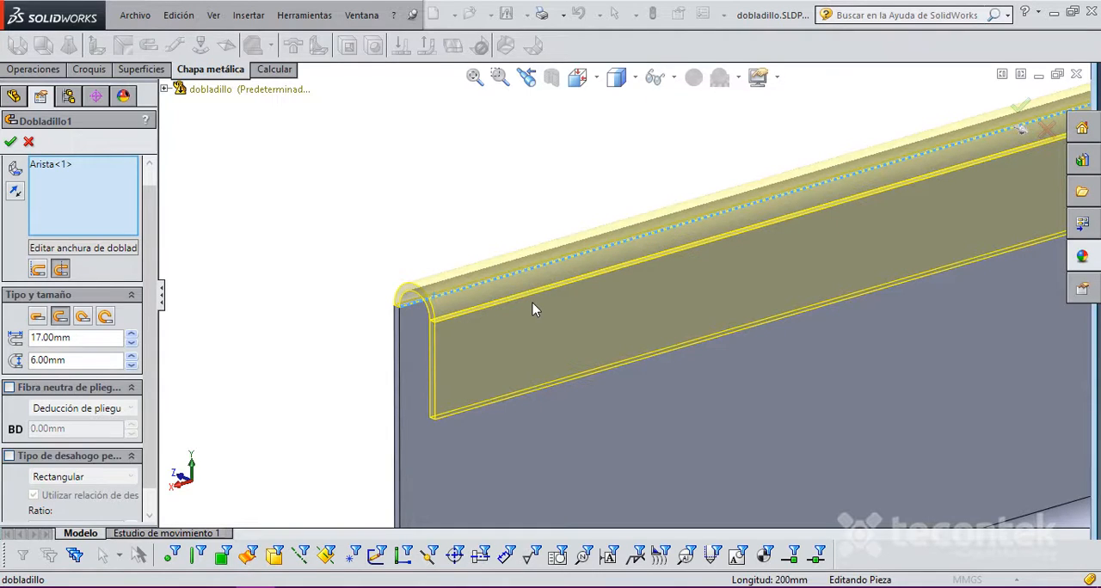
Step: Try the teardrop and Rolled (Arrollado) hem types alternately to compare their previews, ending on Rolled
{"action": "left_click", "coordinate": [83, 317]}
{"action": "middle_click_drag", "start_coordinate": [516, 337], "coordinate": [561, 310]}
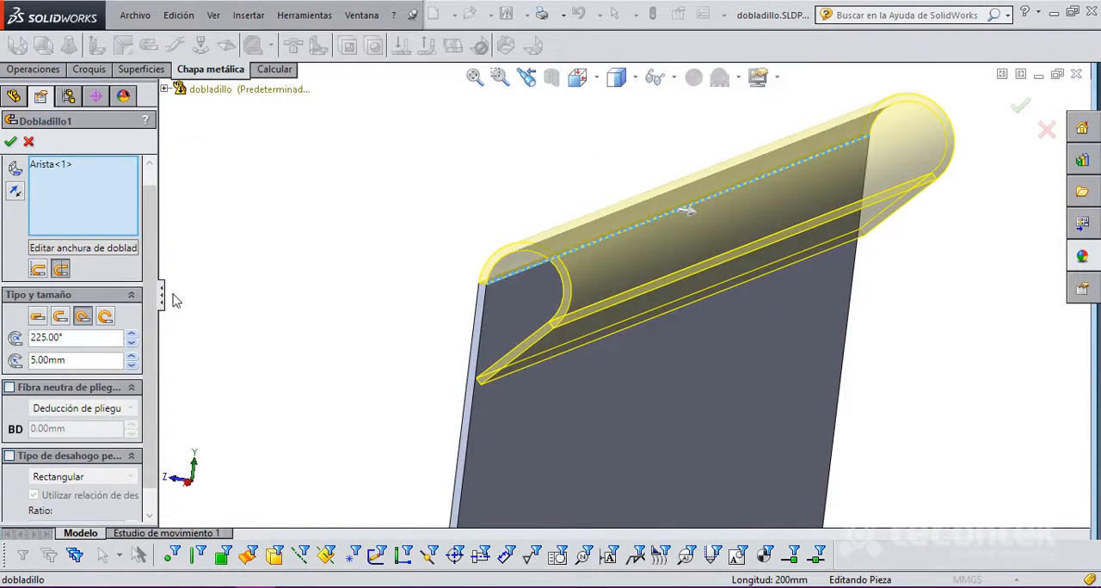
{"action": "left_click", "coordinate": [106, 317]}
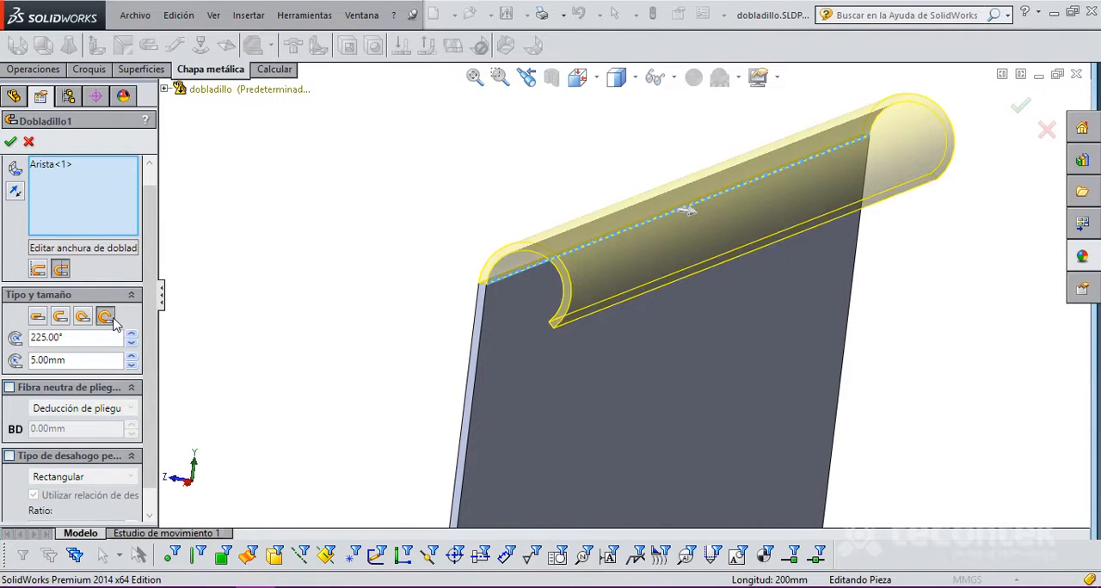
{"action": "left_click", "coordinate": [81, 318]}
{"action": "left_click", "coordinate": [112, 318]}
{"action": "left_click", "coordinate": [80, 317]}
{"action": "left_click", "coordinate": [105, 318]}
{"action": "left_click", "coordinate": [82, 317]}
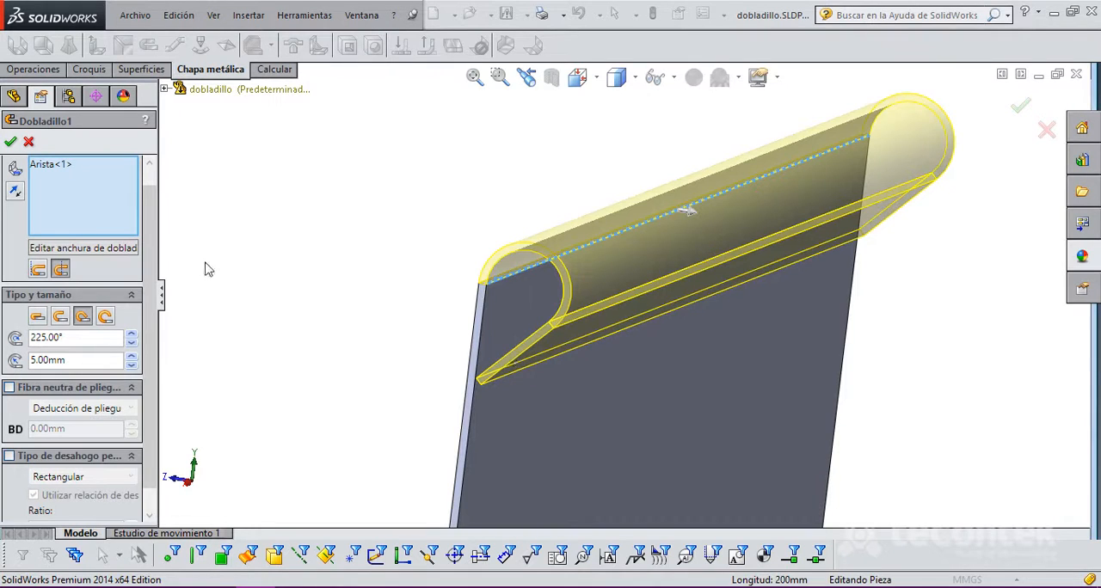
{"action": "left_click", "coordinate": [105, 317]}
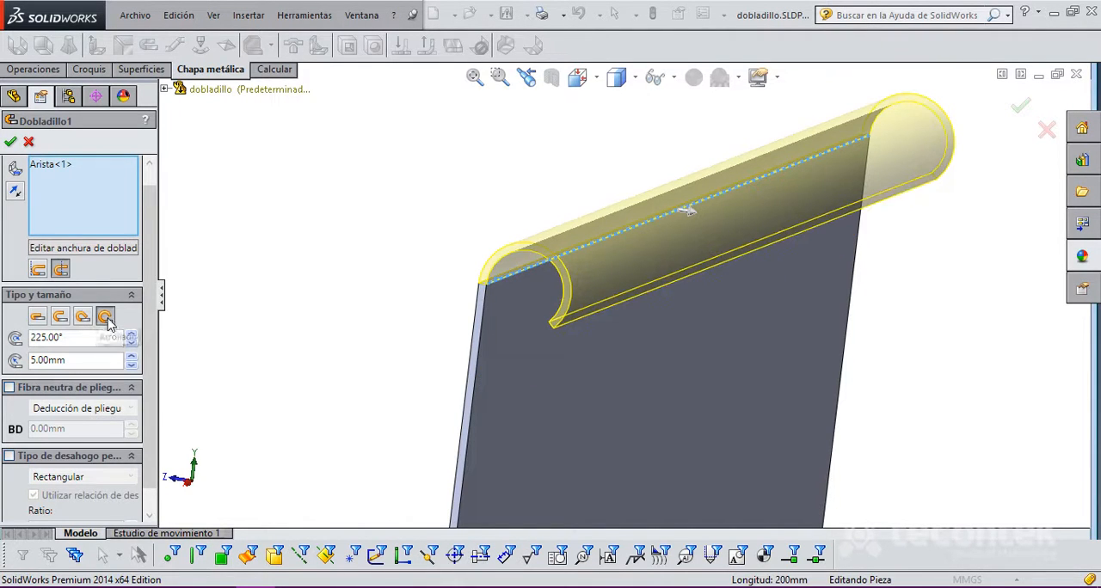
Step: Compare the rolled and teardrop hem profiles in the right side view and settle on the teardrop type
{"action": "scroll", "coordinate": [442, 314], "scroll_direction": "down", "scroll_amount": 3}
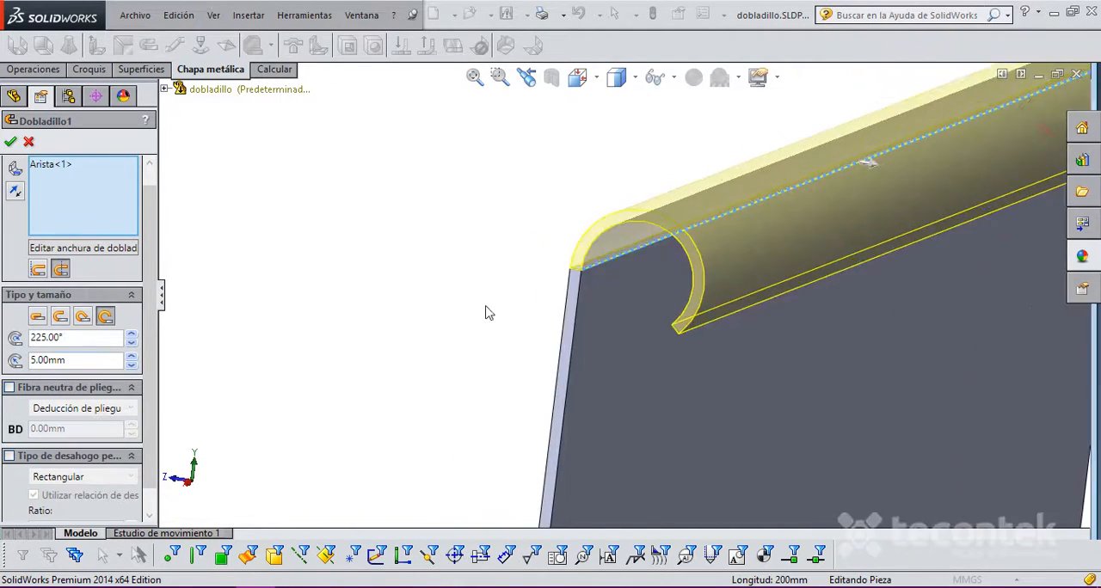
{"action": "left_click", "coordinate": [186, 482]}
{"action": "scroll", "coordinate": [690, 424], "scroll_direction": "up", "scroll_amount": 4}
{"action": "scroll", "coordinate": [896, 340], "scroll_direction": "down", "scroll_amount": 5}
{"action": "scroll", "coordinate": [638, 227], "scroll_direction": "down", "scroll_amount": 2}
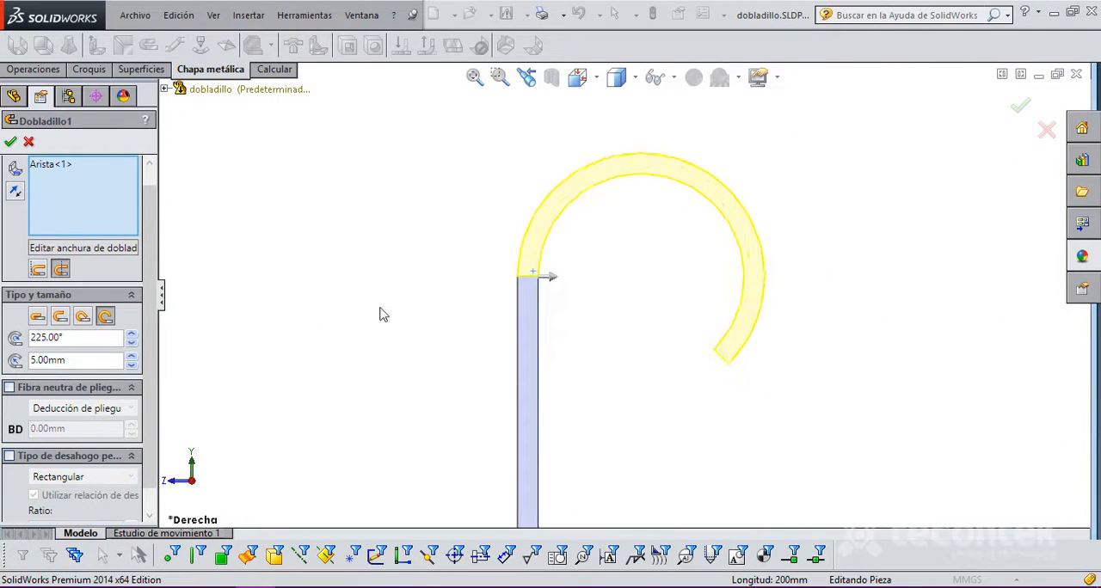
{"action": "left_click", "coordinate": [82, 317]}
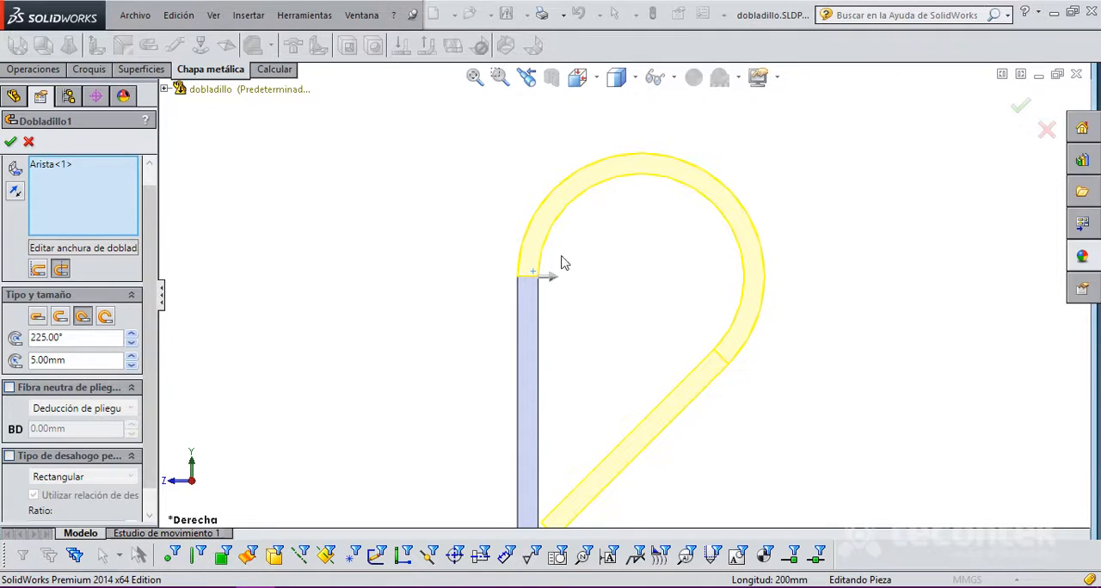
{"action": "left_click", "coordinate": [109, 317]}
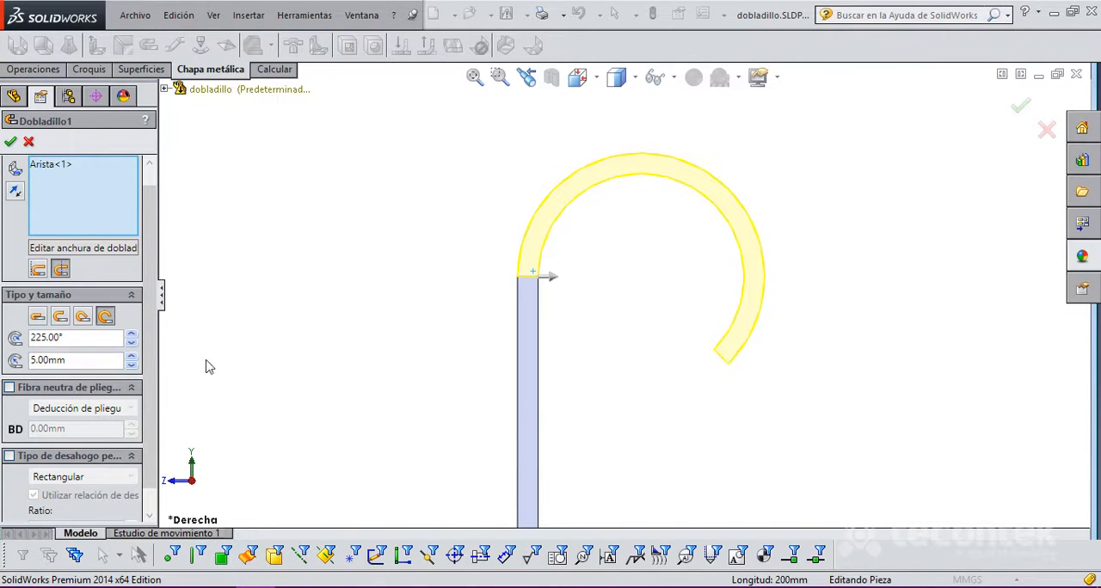
{"action": "left_click", "coordinate": [82, 318]}
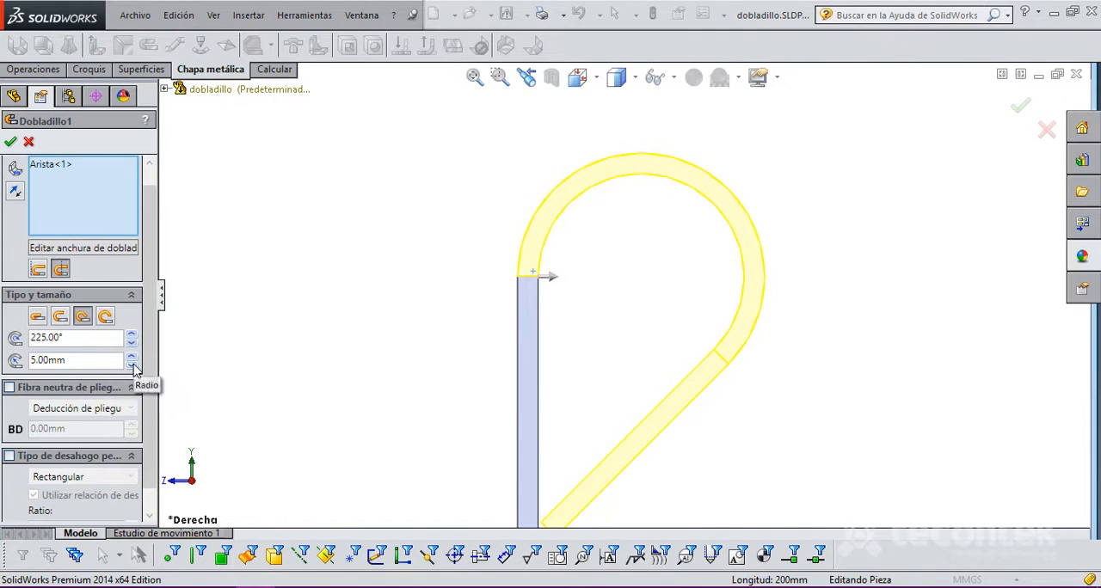
Step: Set the teardrop hem's radius to 8 mm
{"action": "scroll", "coordinate": [688, 378], "scroll_direction": "up", "scroll_amount": 3}
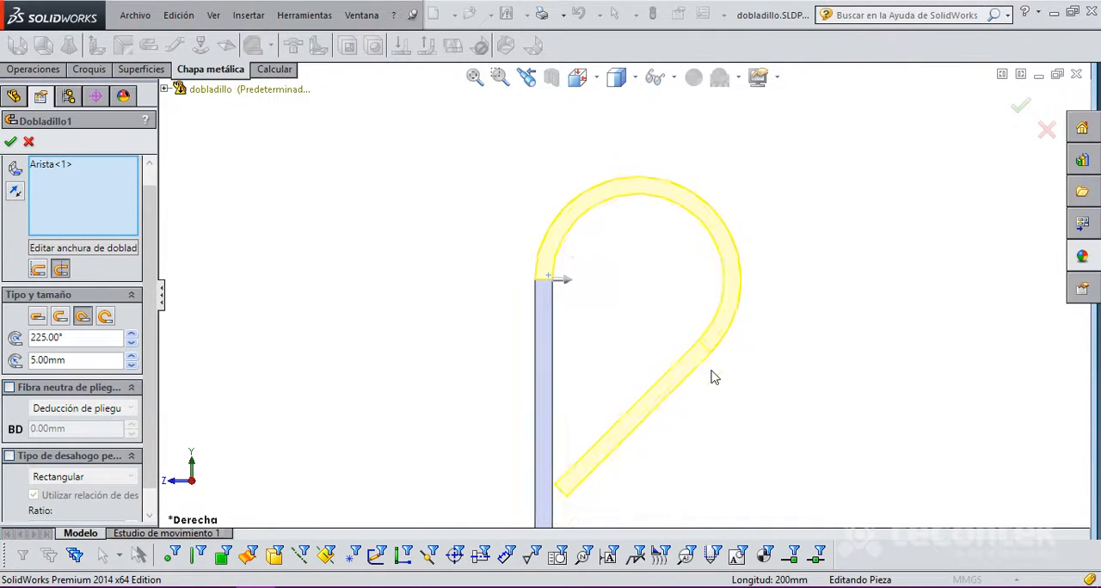
{"action": "left_click", "coordinate": [132, 357]}
{"action": "left_click", "coordinate": [132, 357]}
{"action": "left_click", "coordinate": [132, 357]}
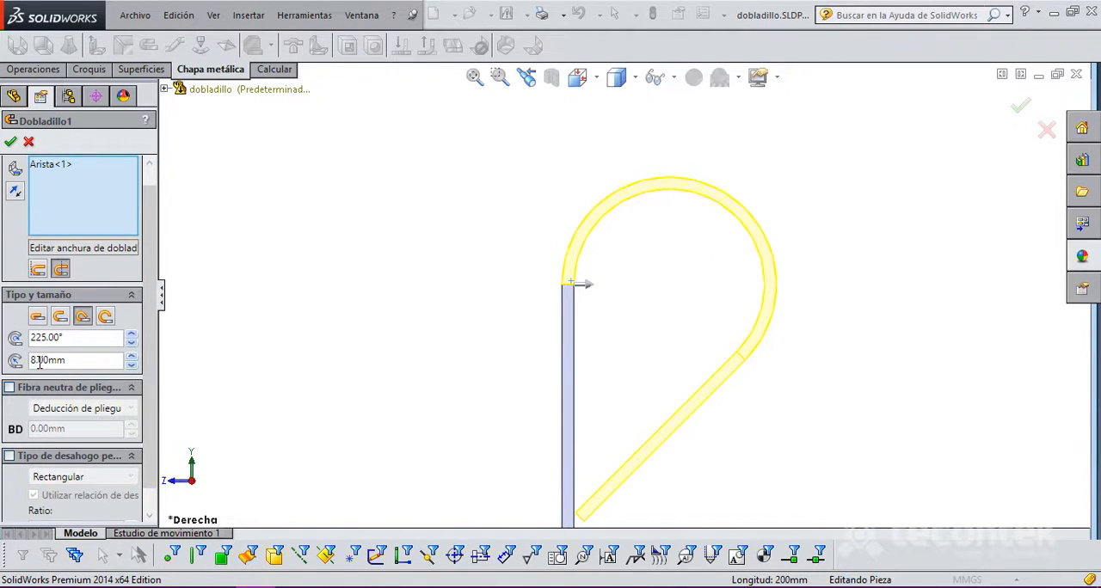
Step: Try the Rolled (Arrollado) type with the enlarged radius, return to teardrop and inspect its straight segment
{"action": "left_click", "coordinate": [104, 318]}
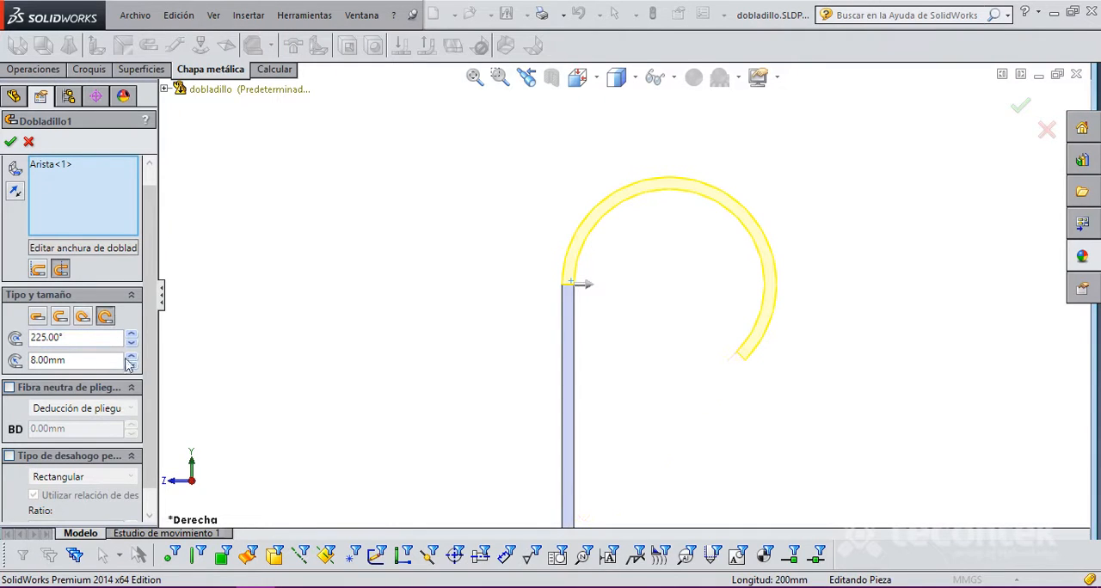
{"action": "left_click", "coordinate": [83, 319]}
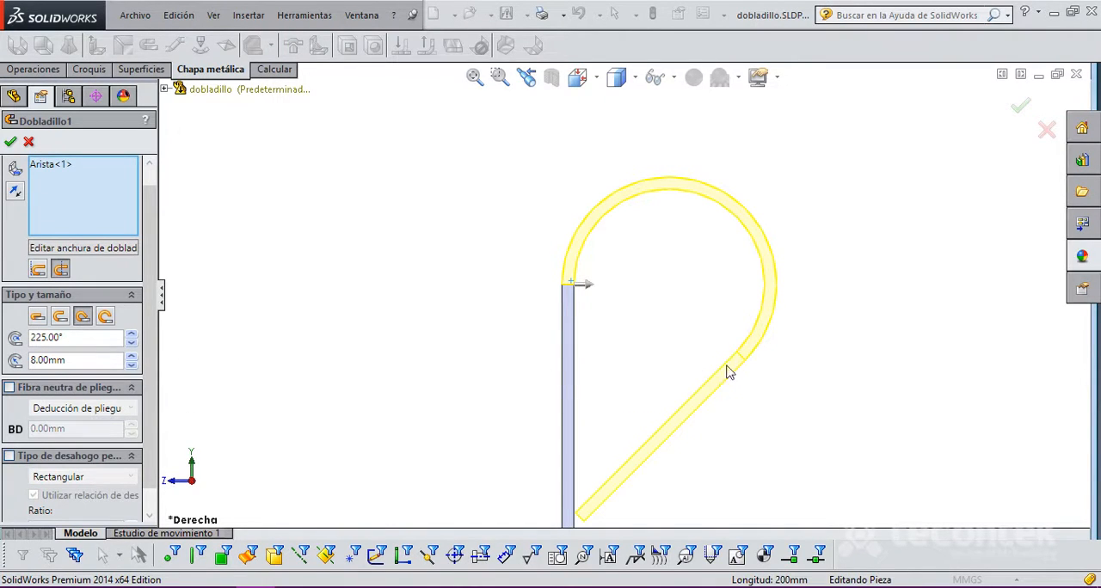
{"action": "scroll", "coordinate": [697, 452], "scroll_direction": "up", "scroll_amount": 3}
{"action": "scroll", "coordinate": [701, 403], "scroll_direction": "down", "scroll_amount": 3}
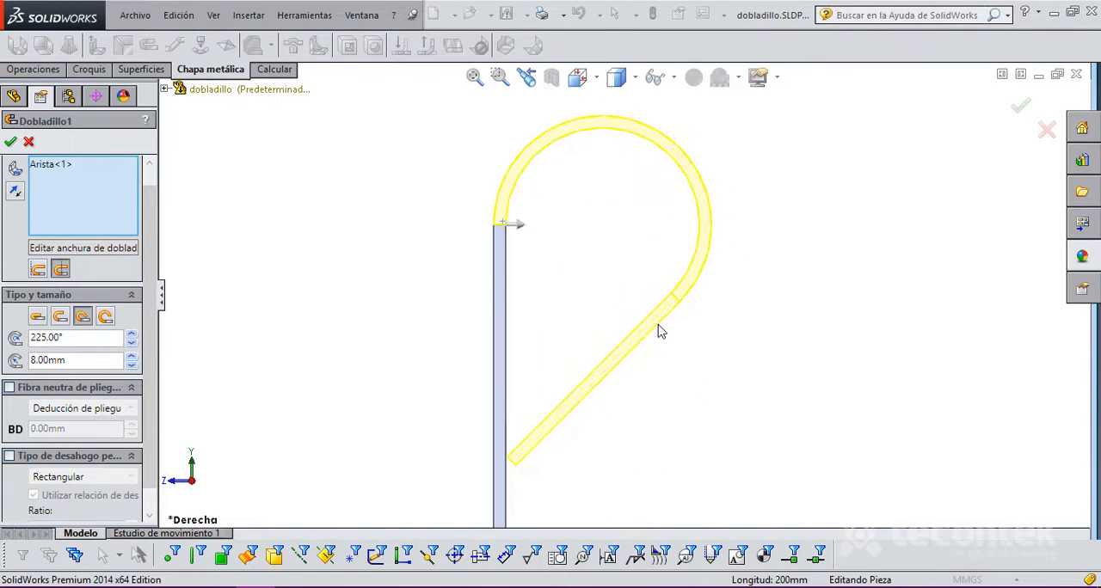
{"action": "scroll", "coordinate": [647, 374], "scroll_direction": "up", "scroll_amount": 1}
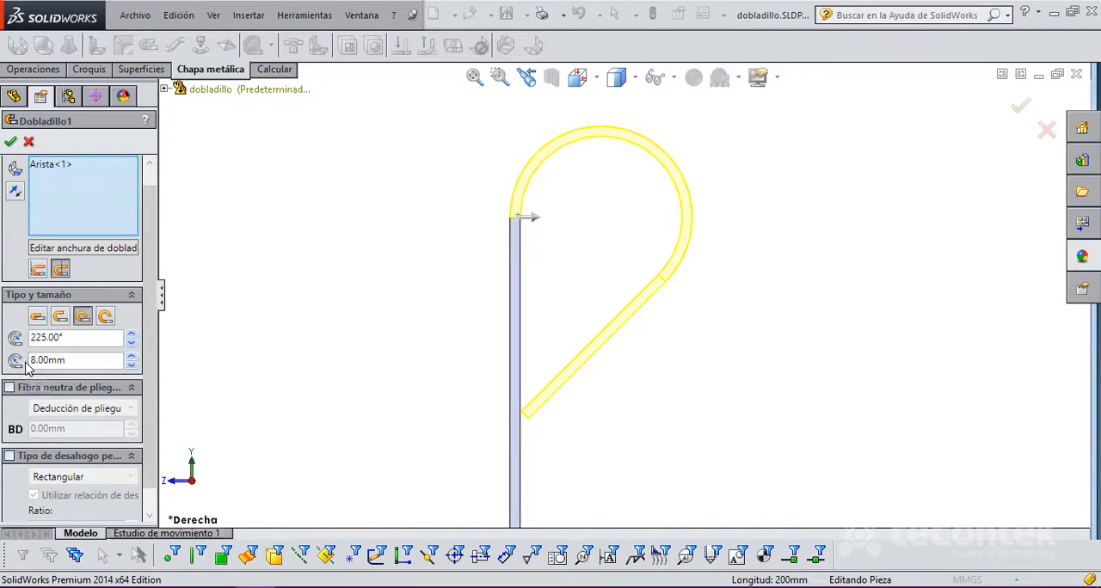
Step: Set the teardrop hem's angle to 235°
{"action": "left_click", "coordinate": [131, 334]}
{"action": "left_click", "coordinate": [131, 334]}
{"action": "left_click", "coordinate": [133, 333]}
{"action": "left_click", "coordinate": [132, 334]}
{"action": "left_click", "coordinate": [132, 334]}
{"action": "left_click", "coordinate": [132, 334]}
{"action": "left_click", "coordinate": [132, 333]}
{"action": "left_click", "coordinate": [132, 334]}
{"action": "left_click", "coordinate": [133, 334]}
{"action": "left_click", "coordinate": [133, 333]}
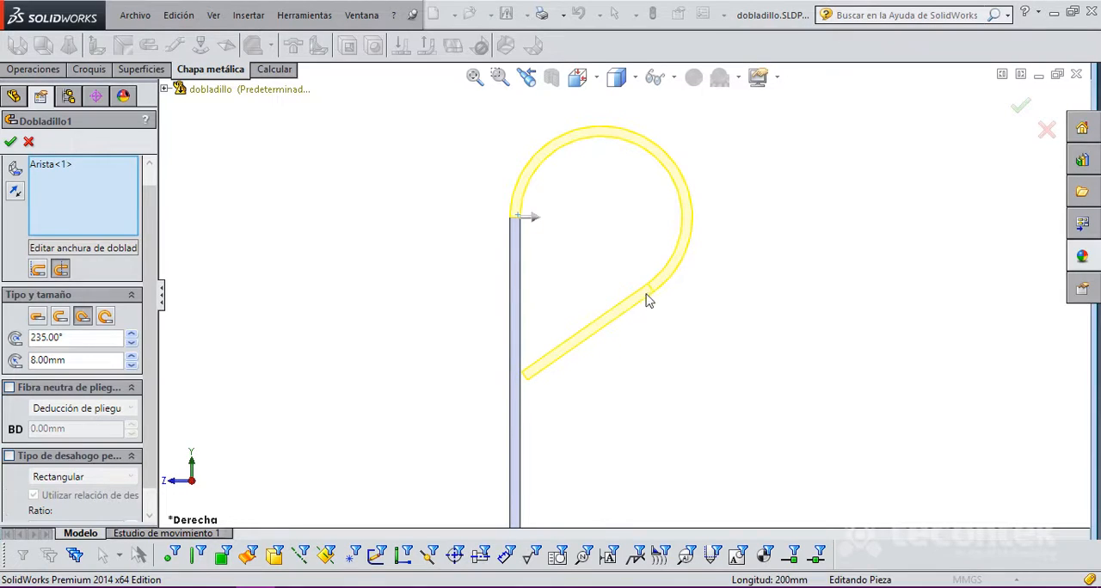
Step: Compare the closed, teardrop and rolled hem types in an angled view of the flange's upper edge
{"action": "middle_click_drag", "start_coordinate": [694, 312], "coordinate": [646, 298]}
{"action": "scroll", "coordinate": [646, 298], "scroll_direction": "up", "scroll_amount": 5}
{"action": "scroll", "coordinate": [592, 416], "scroll_direction": "up", "scroll_amount": 4}
{"action": "scroll", "coordinate": [601, 323], "scroll_direction": "down", "scroll_amount": 8}
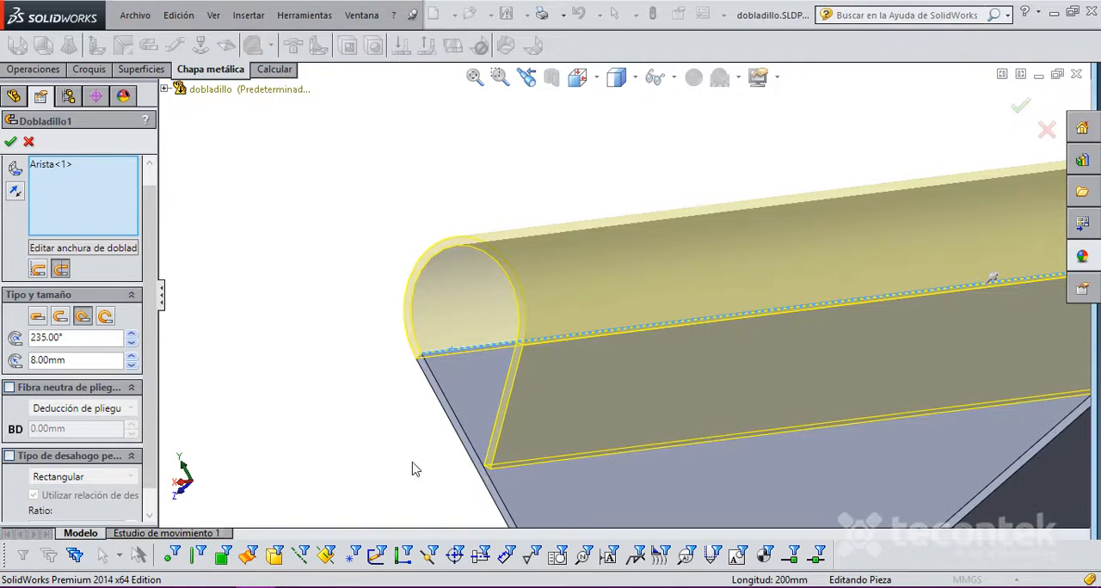
{"action": "left_click", "coordinate": [105, 317]}
{"action": "left_click", "coordinate": [37, 317]}
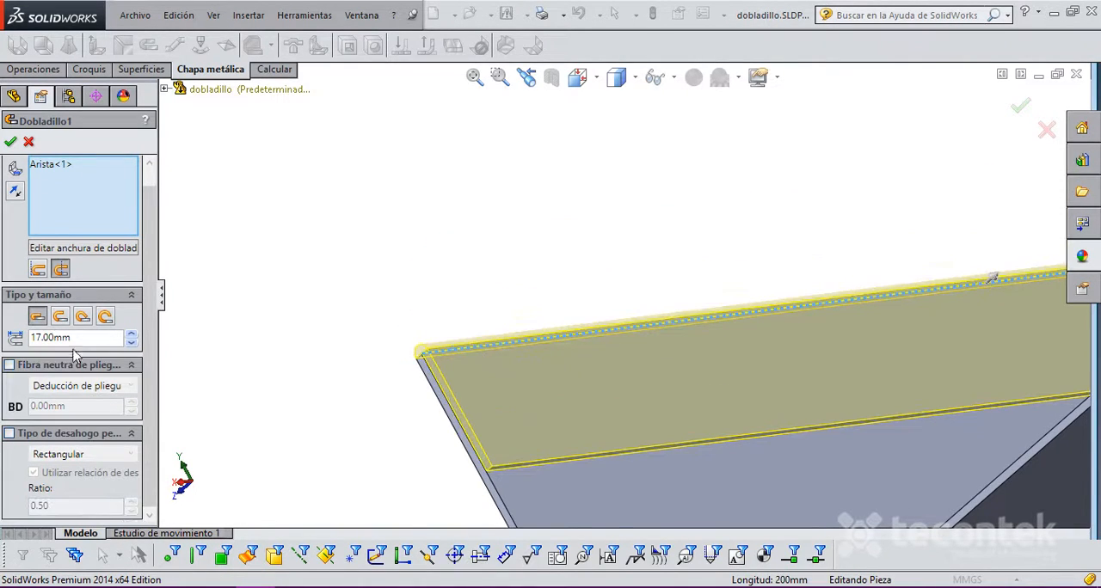
{"action": "left_click", "coordinate": [105, 316]}
{"action": "left_click", "coordinate": [82, 317]}
{"action": "left_click", "coordinate": [105, 317]}
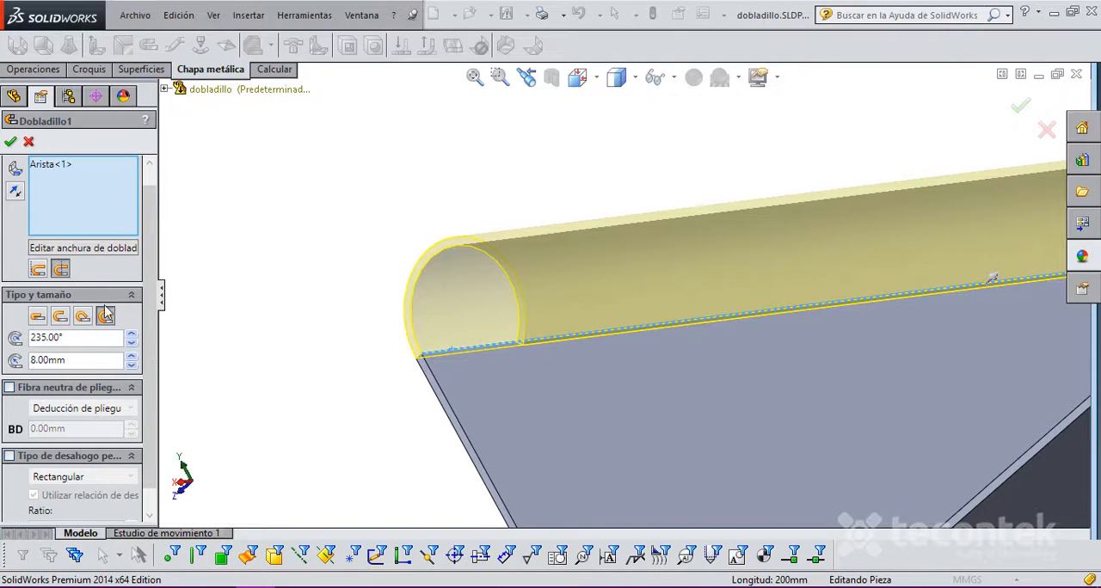
Step: Switch the hem to the closed type and set its length to 5 mm
{"action": "scroll", "coordinate": [158, 335], "scroll_direction": "down", "scroll_amount": 2}
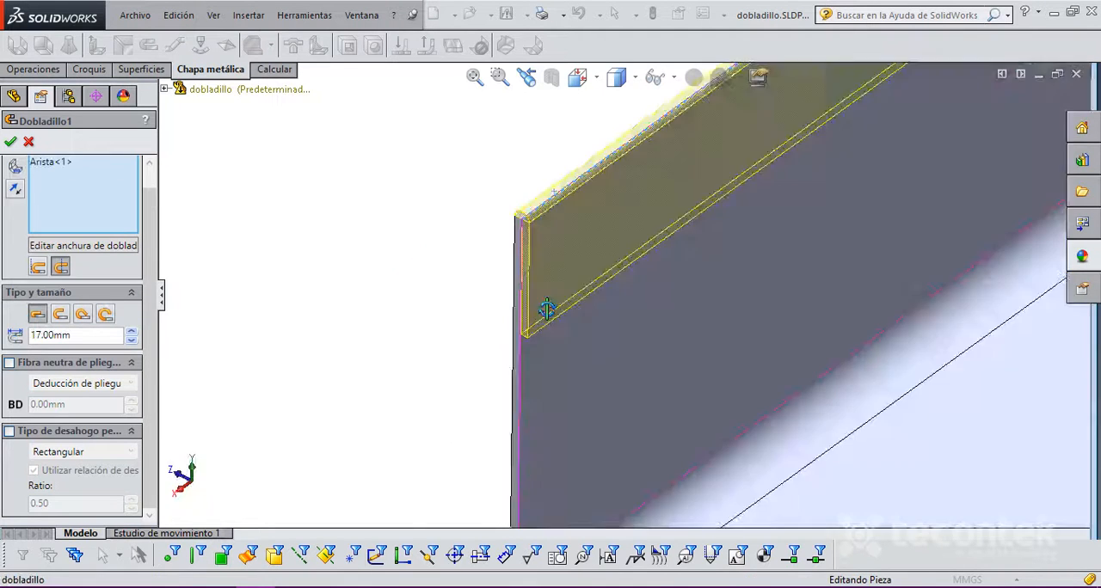
{"action": "middle_click_drag", "start_coordinate": [545, 302], "coordinate": [691, 242]}
{"action": "left_click", "coordinate": [132, 341]}
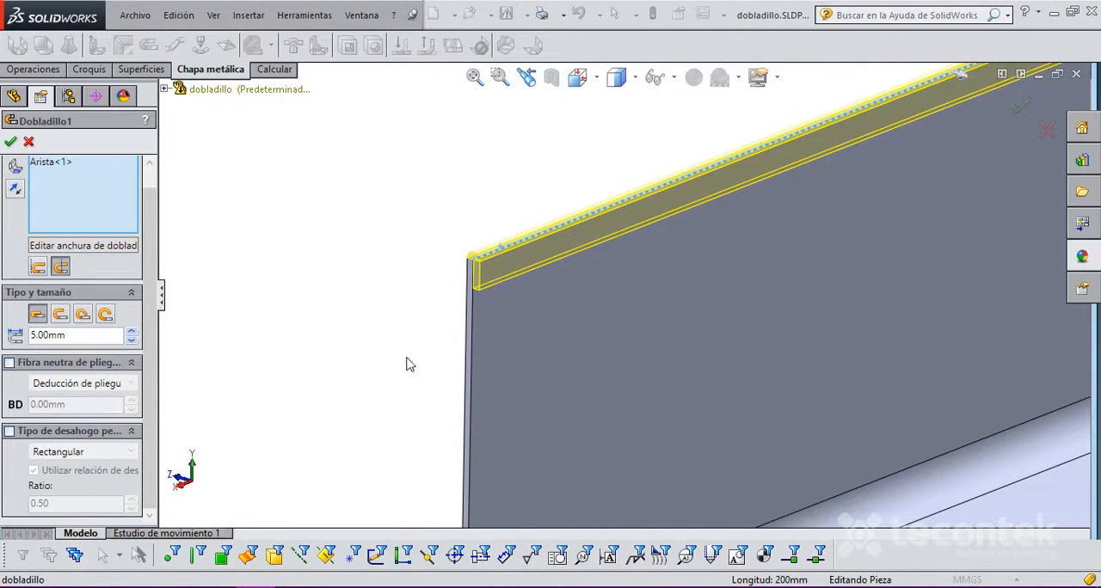
Step: Add the flange's near vertical side edge to the hem selection
{"action": "scroll", "coordinate": [733, 287], "scroll_direction": "up", "scroll_amount": 6}
{"action": "scroll", "coordinate": [837, 294], "scroll_direction": "down", "scroll_amount": 3}
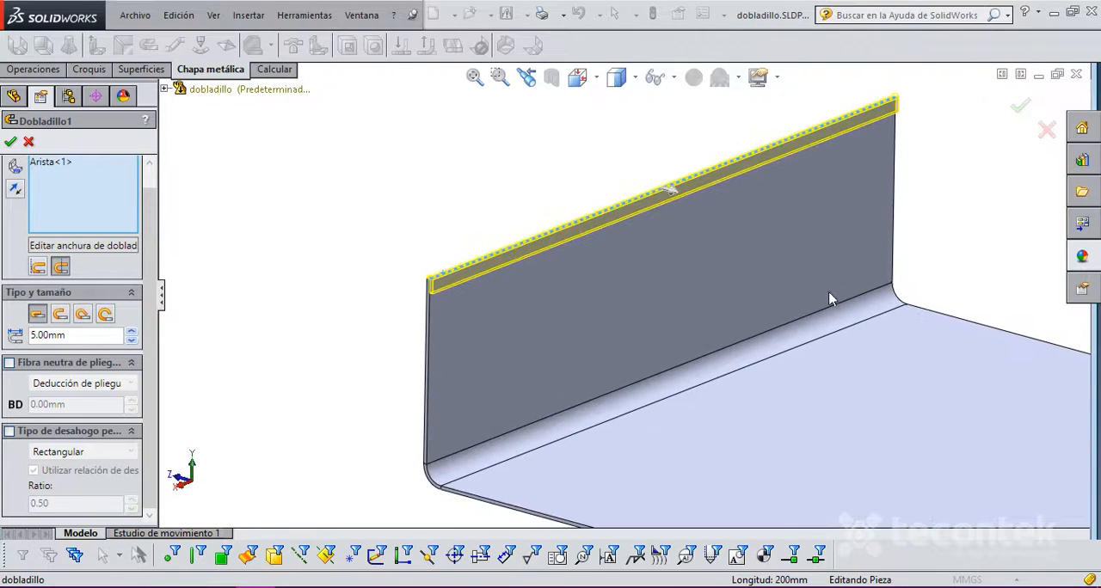
{"action": "scroll", "coordinate": [470, 263], "scroll_direction": "down", "scroll_amount": 4}
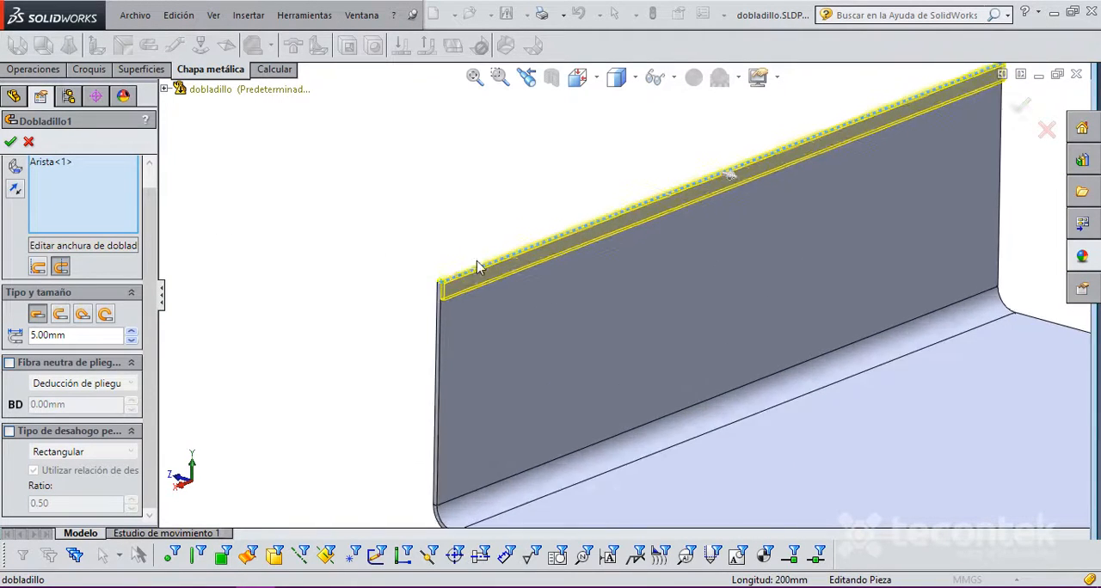
{"action": "scroll", "coordinate": [486, 261], "scroll_direction": "up", "scroll_amount": 5}
{"action": "scroll", "coordinate": [645, 345], "scroll_direction": "down", "scroll_amount": 2}
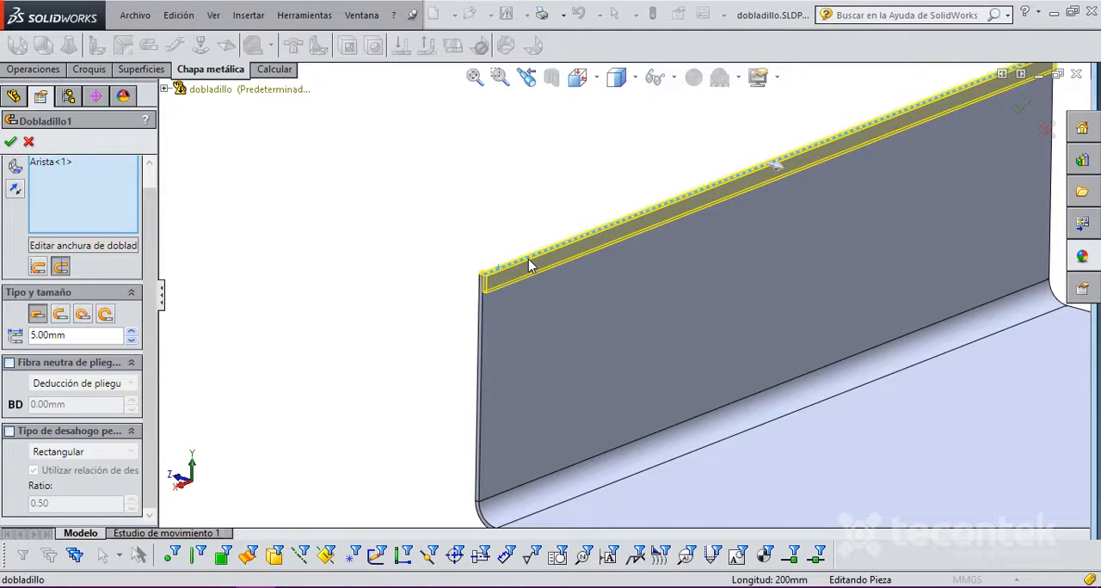
{"action": "scroll", "coordinate": [600, 253], "scroll_direction": "down", "scroll_amount": 2}
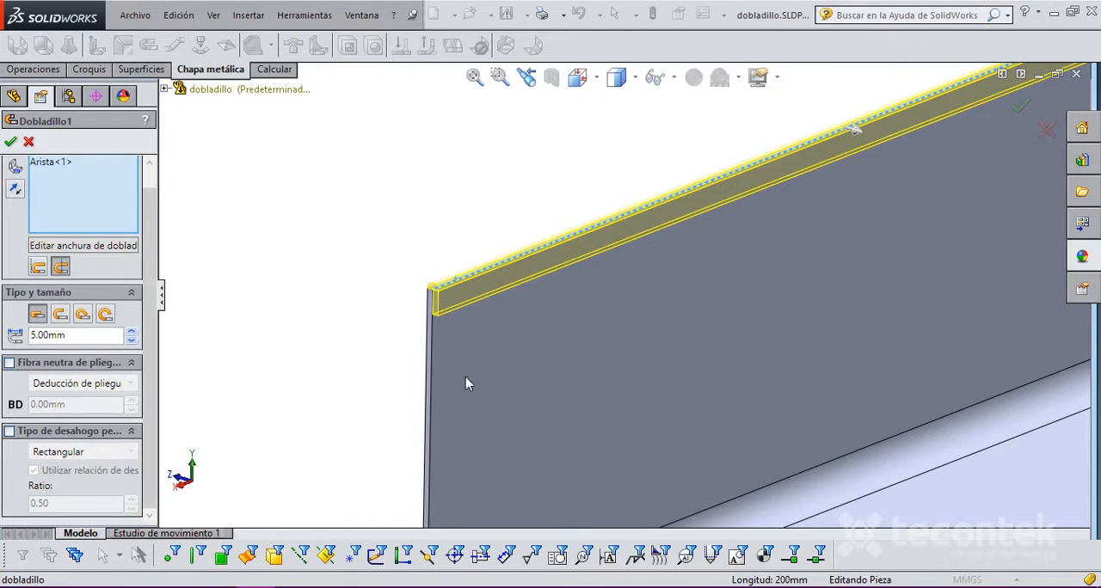
{"action": "left_click", "coordinate": [67, 194]}
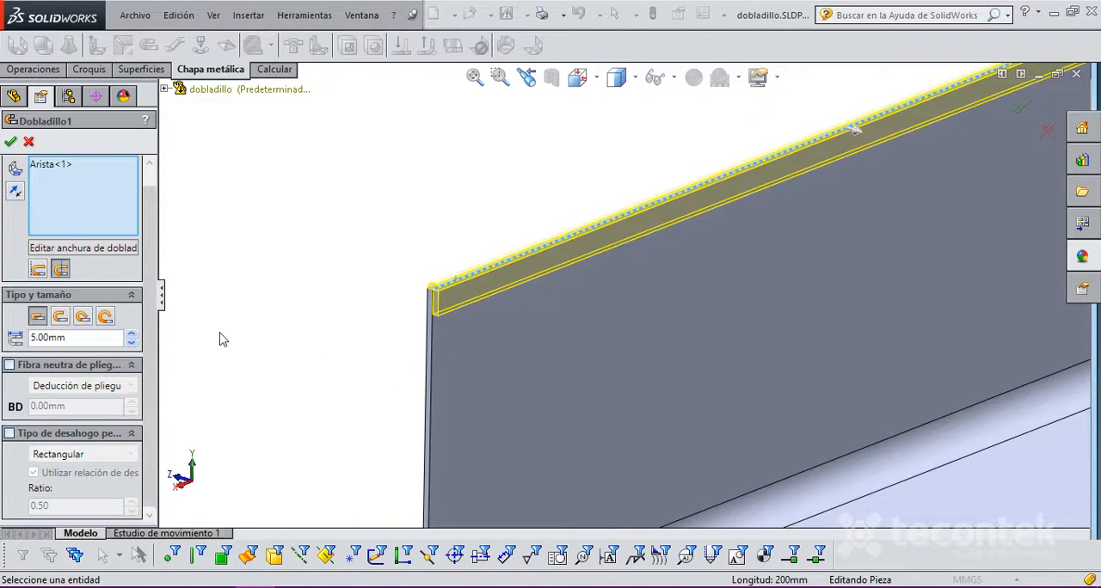
{"action": "left_click", "coordinate": [431, 343]}
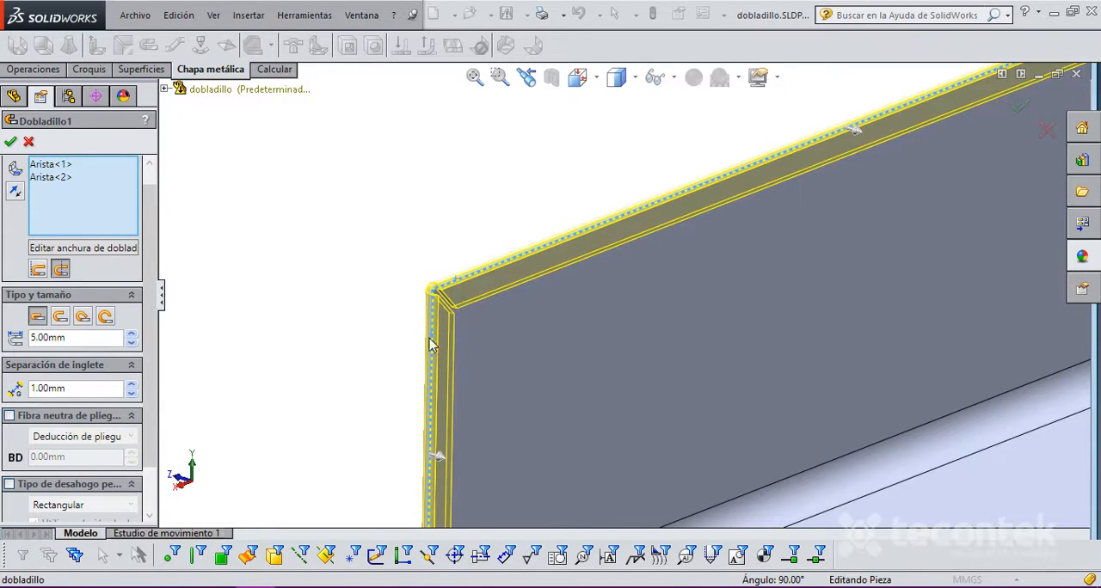
Step: Examine the mitred corner where the upper and side hems meet
{"action": "scroll", "coordinate": [472, 317], "scroll_direction": "down", "scroll_amount": 2}
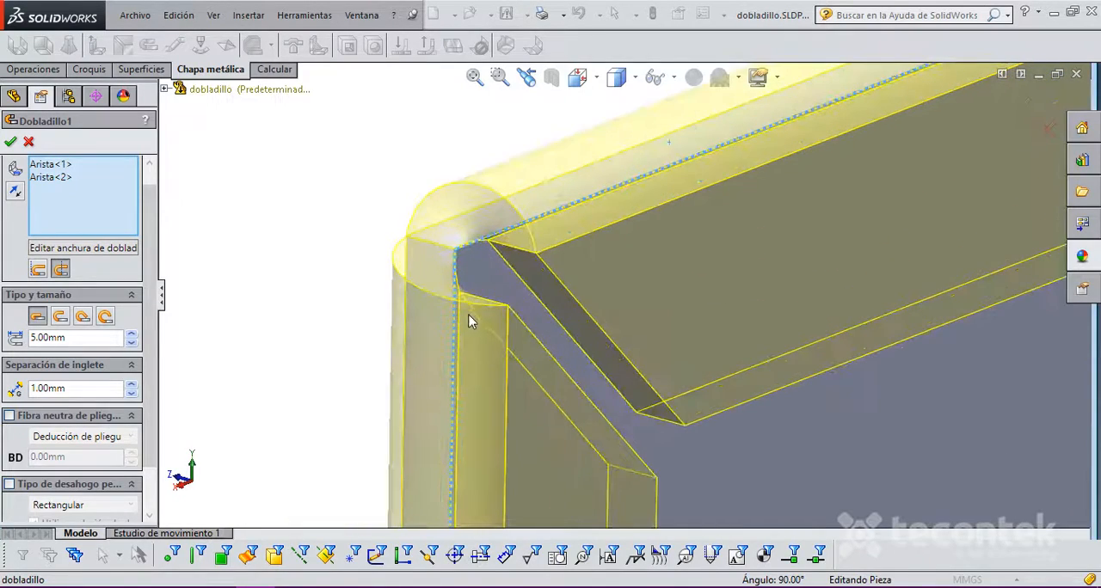
{"action": "scroll", "coordinate": [511, 309], "scroll_direction": "up", "scroll_amount": 2}
{"action": "mouse_move", "coordinate": [511, 310]}
{"action": "middle_mouse_down"}
{"action": "mouse_move", "coordinate": [542, 311]}
{"action": "mouse_move", "coordinate": [595, 347]}
{"action": "mouse_move", "coordinate": [504, 312]}
{"action": "middle_mouse_up"}
{"action": "scroll", "coordinate": [560, 290], "scroll_direction": "down", "scroll_amount": 6}
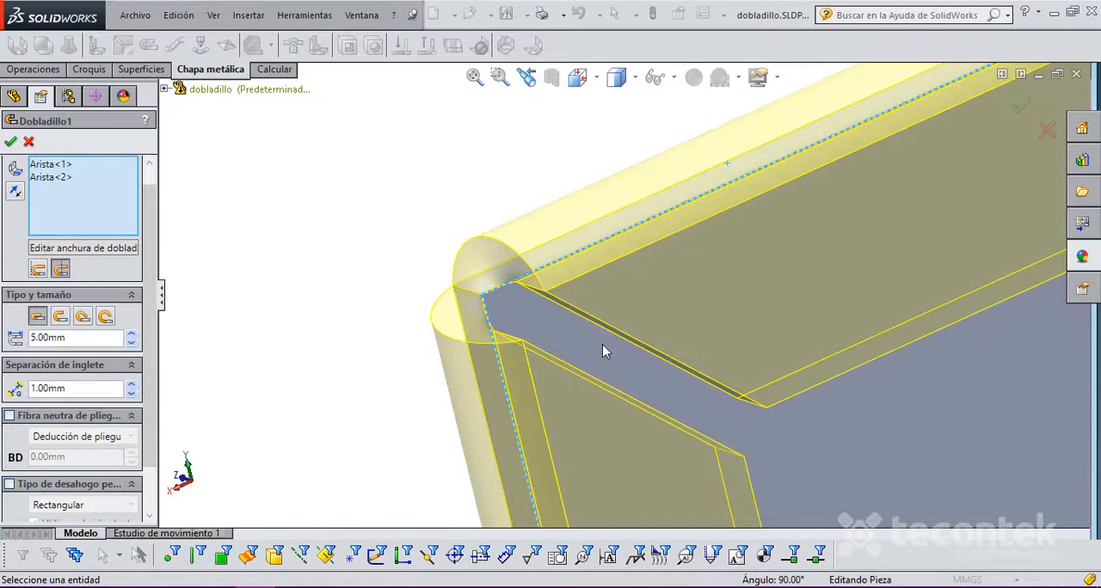
{"action": "scroll", "coordinate": [484, 302], "scroll_direction": "up", "scroll_amount": 5}
{"action": "scroll", "coordinate": [621, 322], "scroll_direction": "up", "scroll_amount": 4}
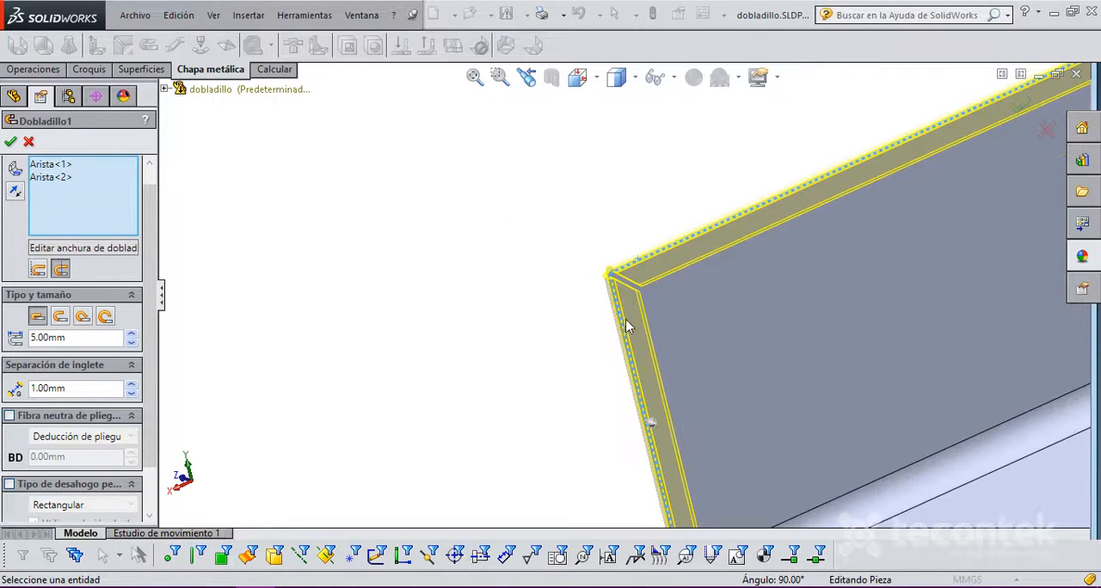
{"action": "scroll", "coordinate": [715, 296], "scroll_direction": "down", "scroll_amount": 3}
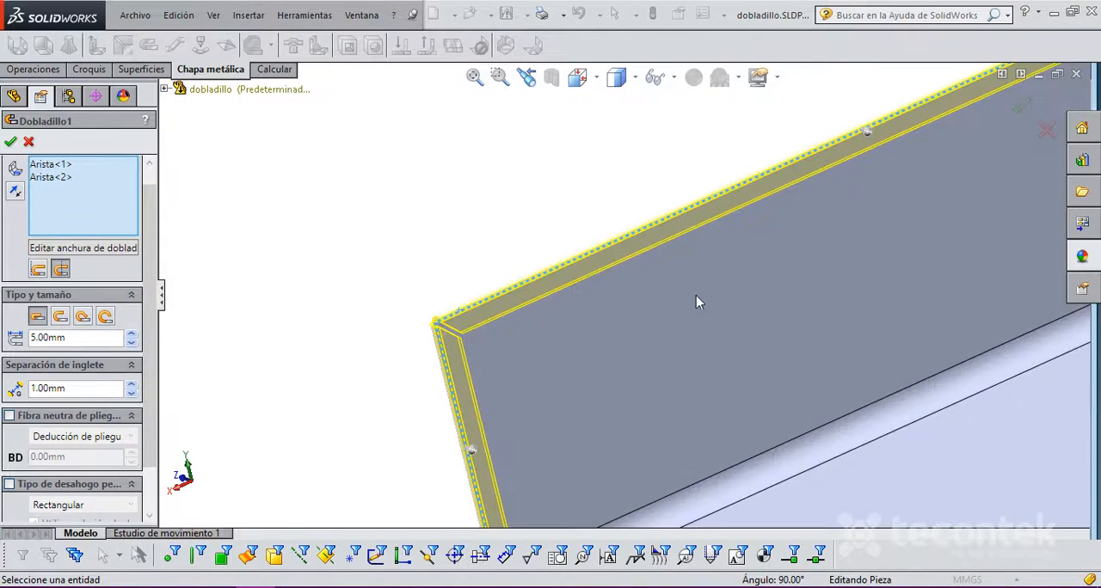
Step: Try a 4 mm miter gap (Separación de inglete) between the two hems and inspect the corner
{"action": "scroll", "coordinate": [152, 456], "scroll_direction": "down", "scroll_amount": 3}
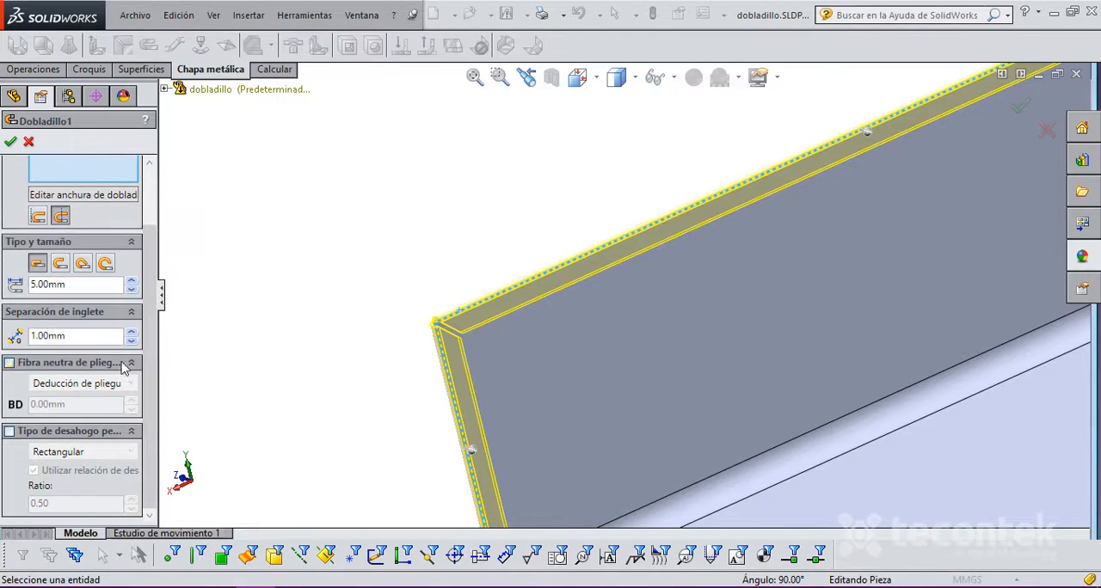
{"action": "left_click", "coordinate": [132, 332]}
{"action": "left_click", "coordinate": [132, 332]}
{"action": "left_click", "coordinate": [131, 332]}
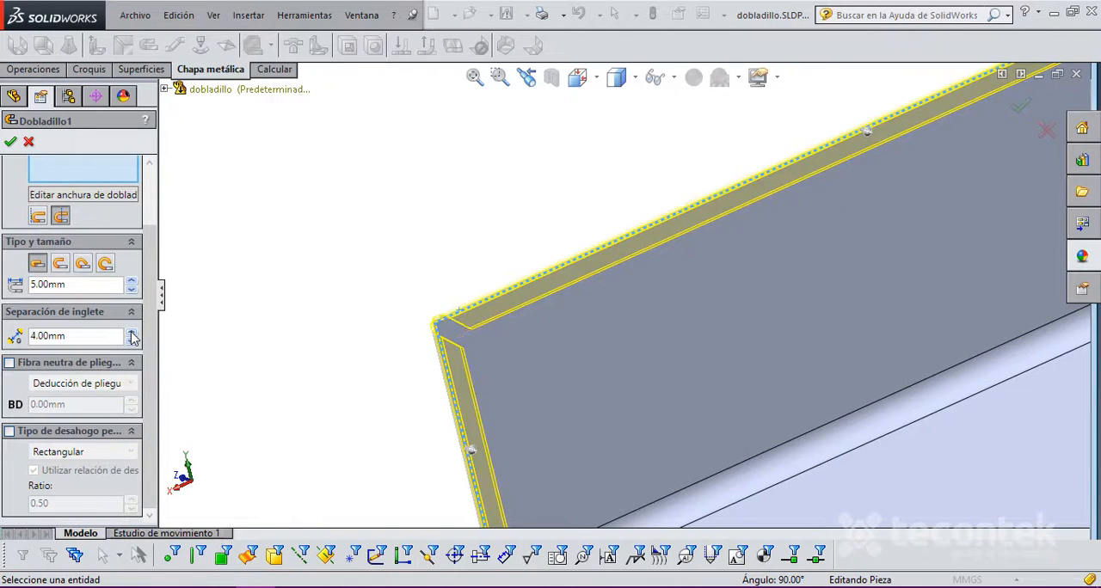
{"action": "scroll", "coordinate": [460, 308], "scroll_direction": "down", "scroll_amount": 5}
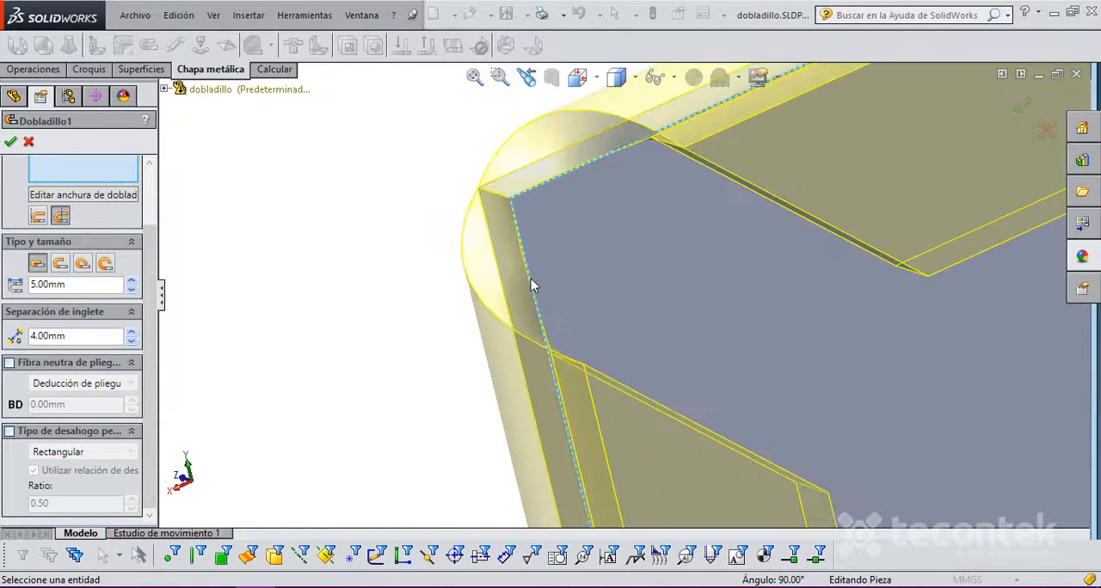
{"action": "middle_click_drag", "start_coordinate": [573, 175], "coordinate": [597, 190]}
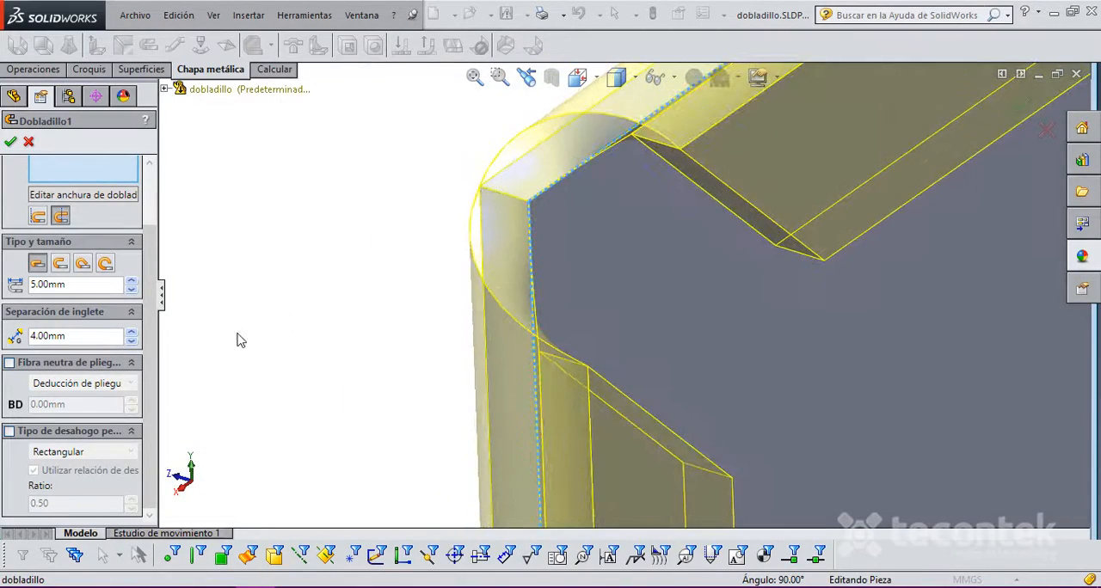
Step: Try a custom relief of type Rasgado with both of its variants, and turn the custom relief off again
{"action": "left_click", "coordinate": [9, 431]}
{"action": "left_click", "coordinate": [106, 456]}
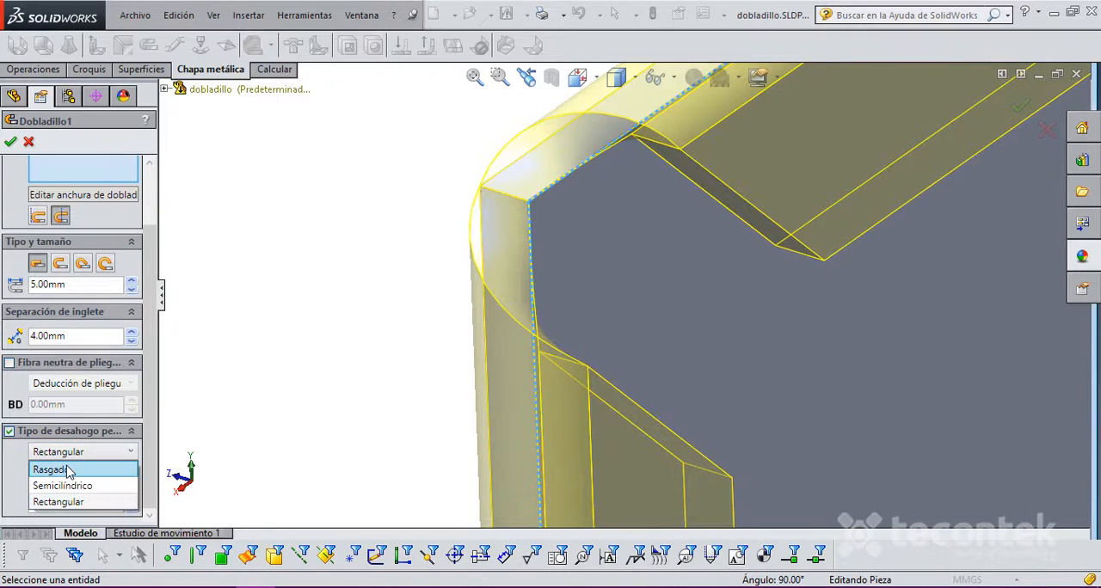
{"action": "left_click", "coordinate": [69, 470]}
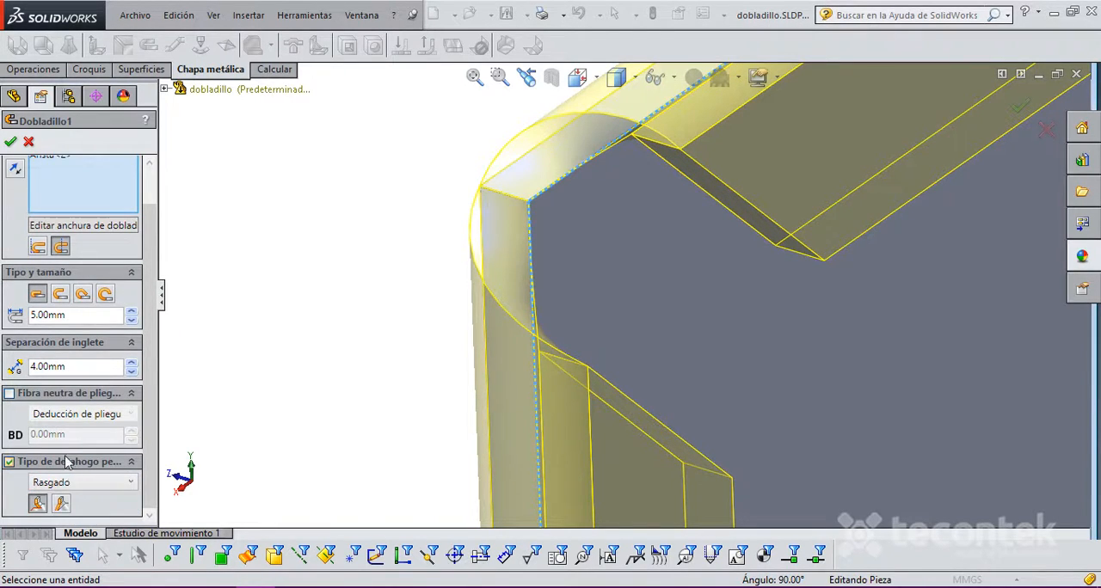
{"action": "left_click", "coordinate": [61, 504]}
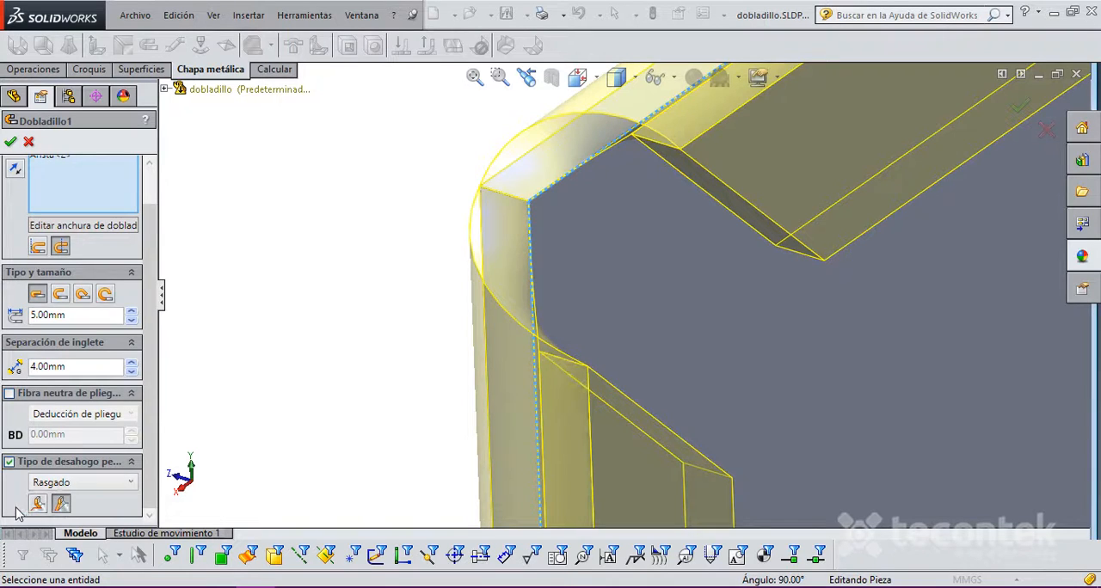
{"action": "left_click", "coordinate": [37, 504]}
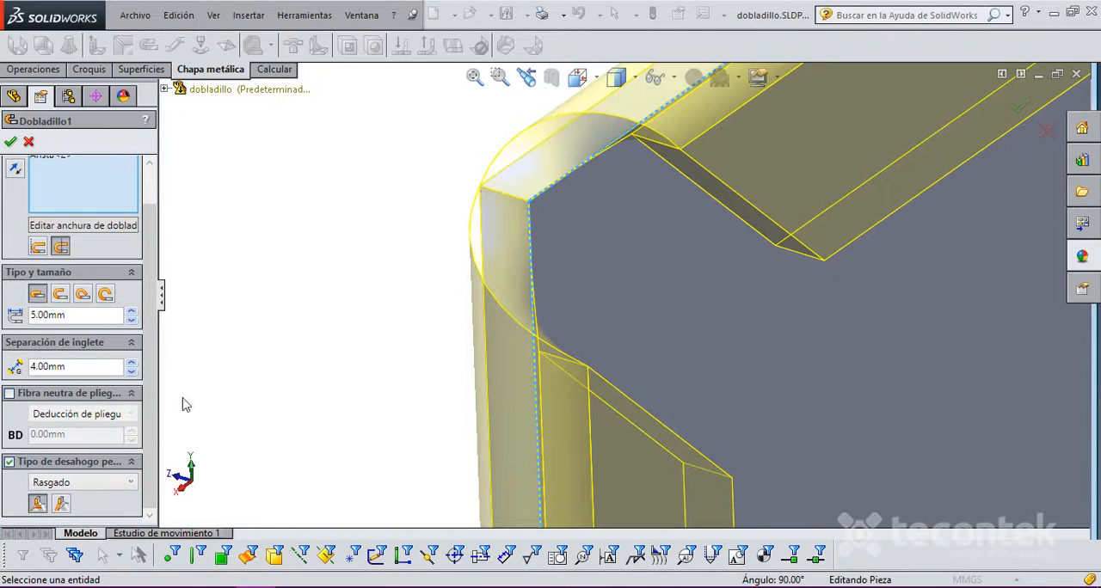
{"action": "left_click", "coordinate": [9, 462]}
Step: Set the miter gap to 2 mm and add the flange's opposite vertical edge to the hem
{"action": "scroll", "coordinate": [677, 228], "scroll_direction": "up", "scroll_amount": 3}
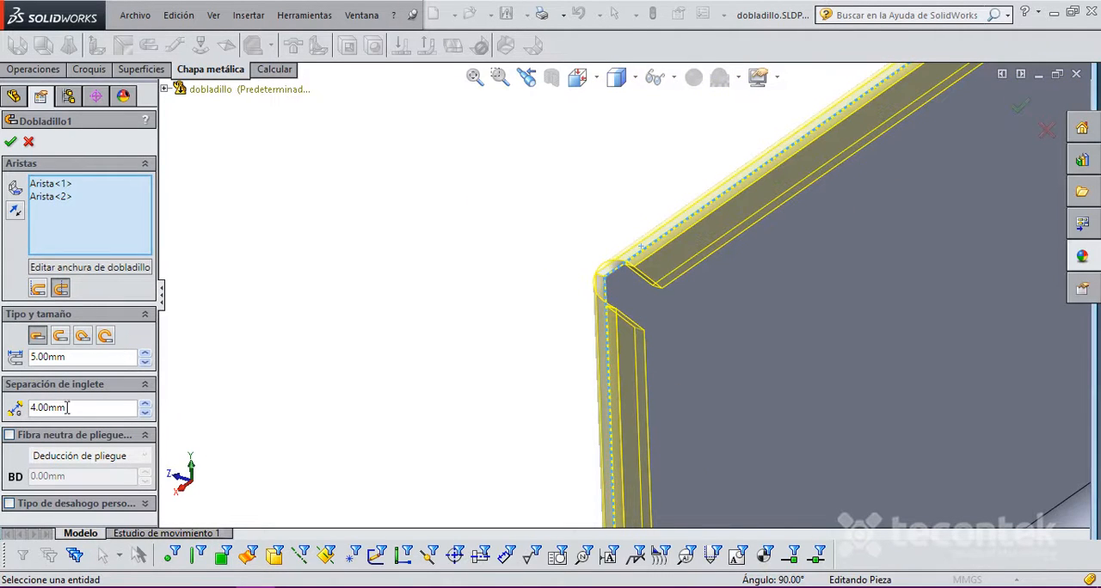
{"action": "left_click", "coordinate": [146, 417]}
{"action": "left_click", "coordinate": [147, 417]}
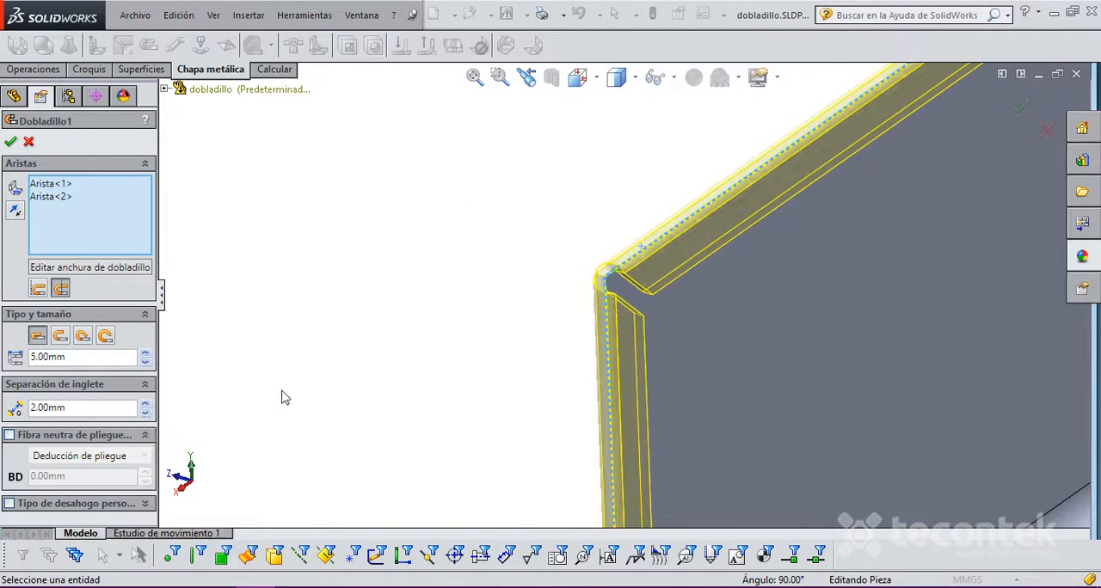
{"action": "scroll", "coordinate": [742, 277], "scroll_direction": "up", "scroll_amount": 4}
{"action": "scroll", "coordinate": [910, 163], "scroll_direction": "up", "scroll_amount": 2}
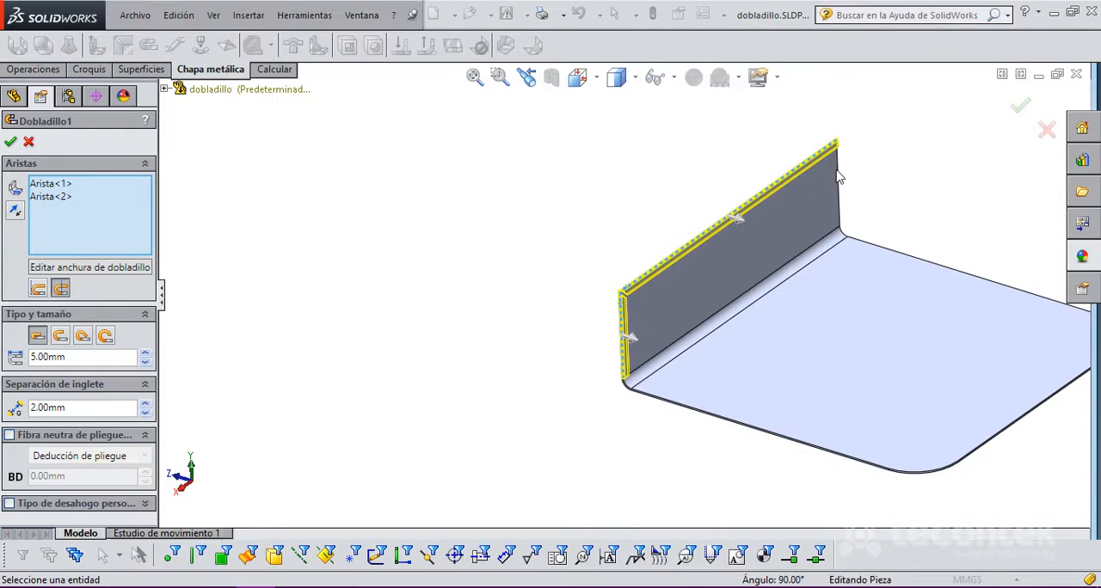
{"action": "left_click", "coordinate": [839, 181]}
{"action": "scroll", "coordinate": [839, 183], "scroll_direction": "down", "scroll_amount": 5}
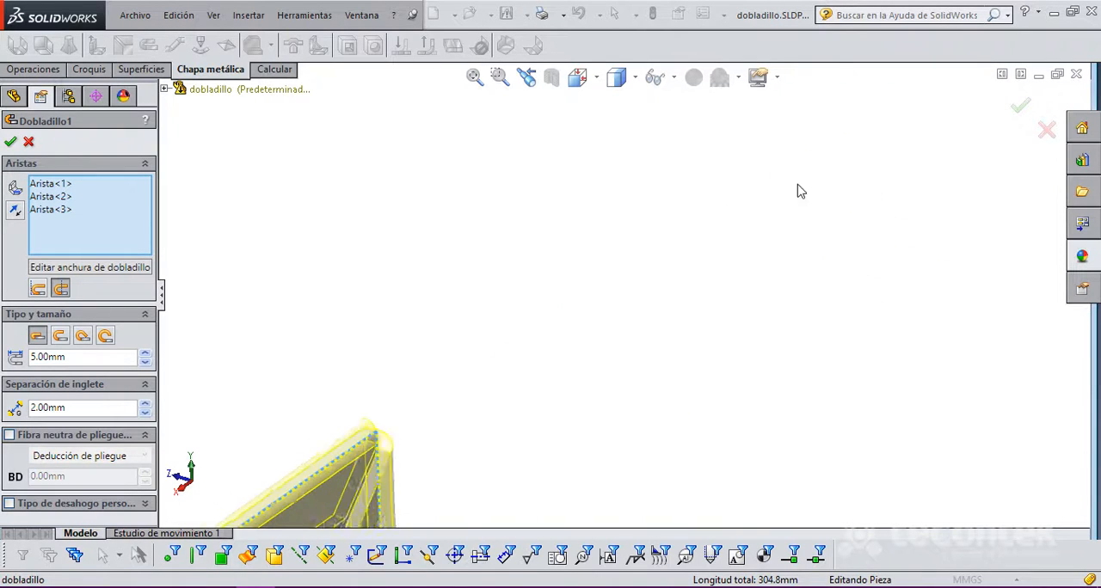
Step: Examine the hems on the flange's three edges and the side hem's lower end next to the bend
{"action": "middle_click_drag", "start_coordinate": [574, 342], "coordinate": [550, 368]}
{"action": "scroll", "coordinate": [560, 372], "scroll_direction": "up", "scroll_amount": 7}
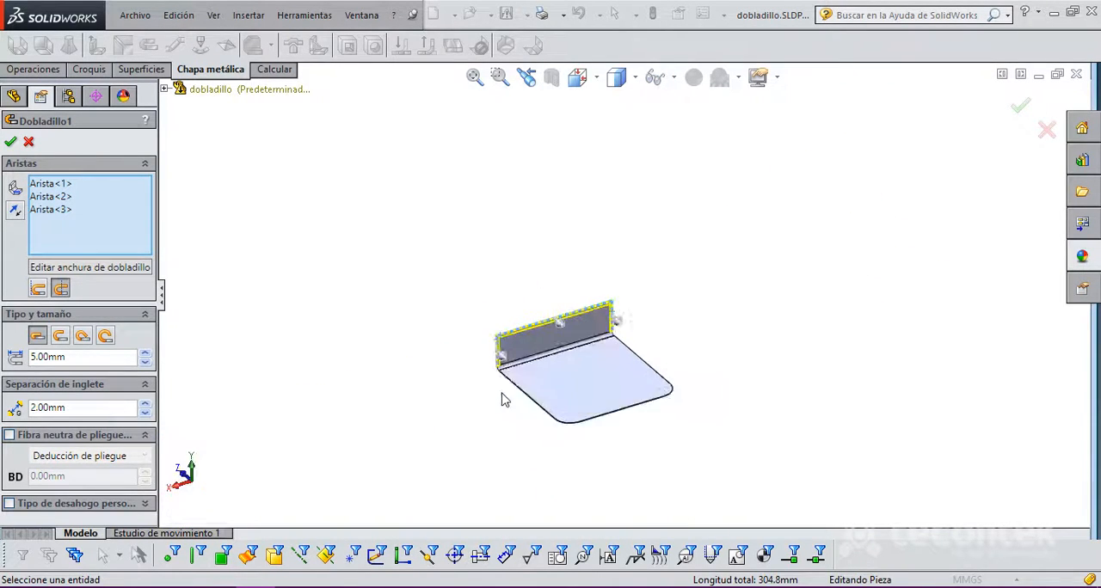
{"action": "scroll", "coordinate": [522, 336], "scroll_direction": "down", "scroll_amount": 5}
{"action": "scroll", "coordinate": [527, 325], "scroll_direction": "down", "scroll_amount": 2}
{"action": "scroll", "coordinate": [794, 344], "scroll_direction": "up", "scroll_amount": 4}
{"action": "scroll", "coordinate": [516, 396], "scroll_direction": "down", "scroll_amount": 5}
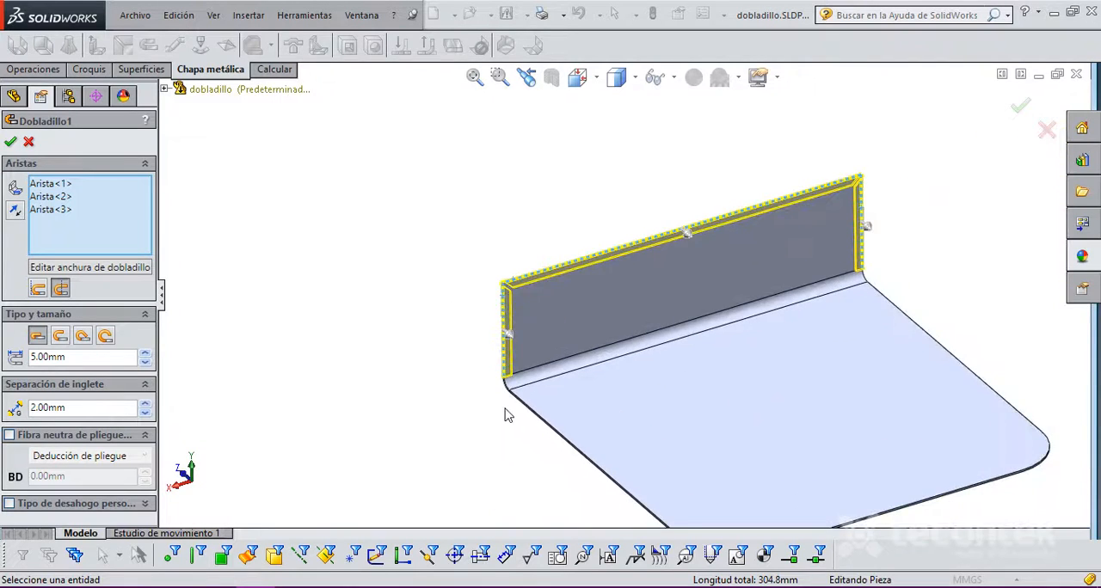
{"action": "middle_click_drag", "start_coordinate": [578, 344], "coordinate": [525, 312]}
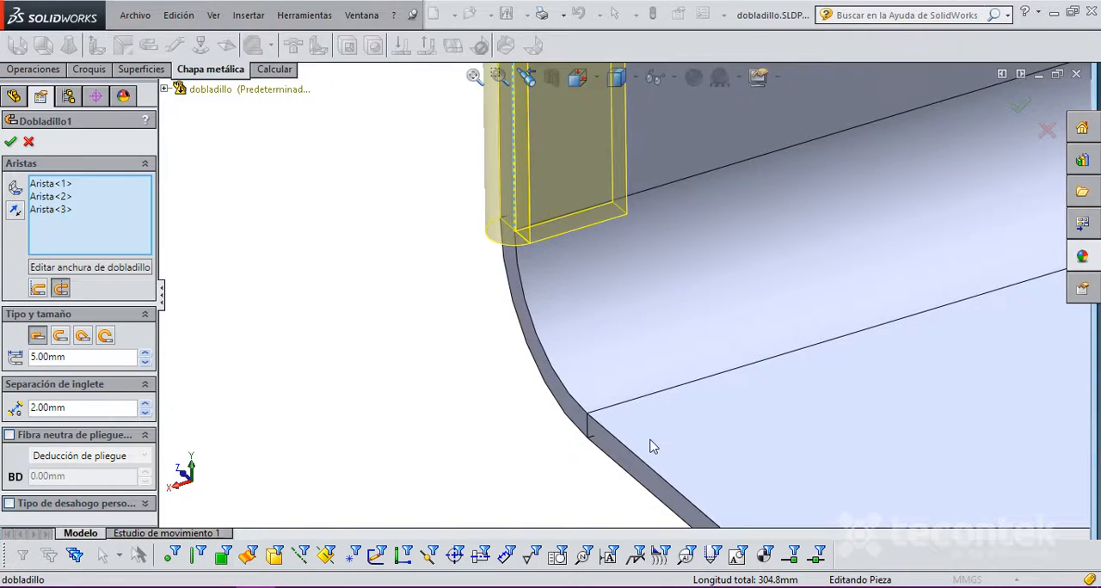
{"action": "scroll", "coordinate": [651, 445], "scroll_direction": "up", "scroll_amount": 5}
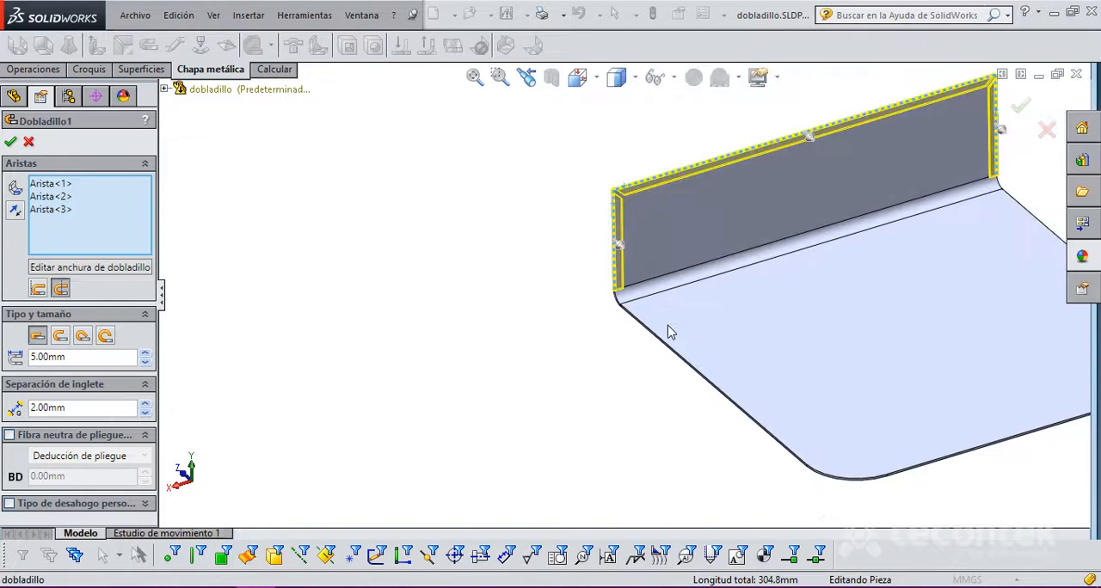
Step: Add the base plate's straight side edge and adjoining front edge to the hem
{"action": "left_click", "coordinate": [668, 349]}
{"action": "scroll", "coordinate": [866, 440], "scroll_direction": "up", "scroll_amount": 3}
{"action": "scroll", "coordinate": [555, 301], "scroll_direction": "down", "scroll_amount": 8}
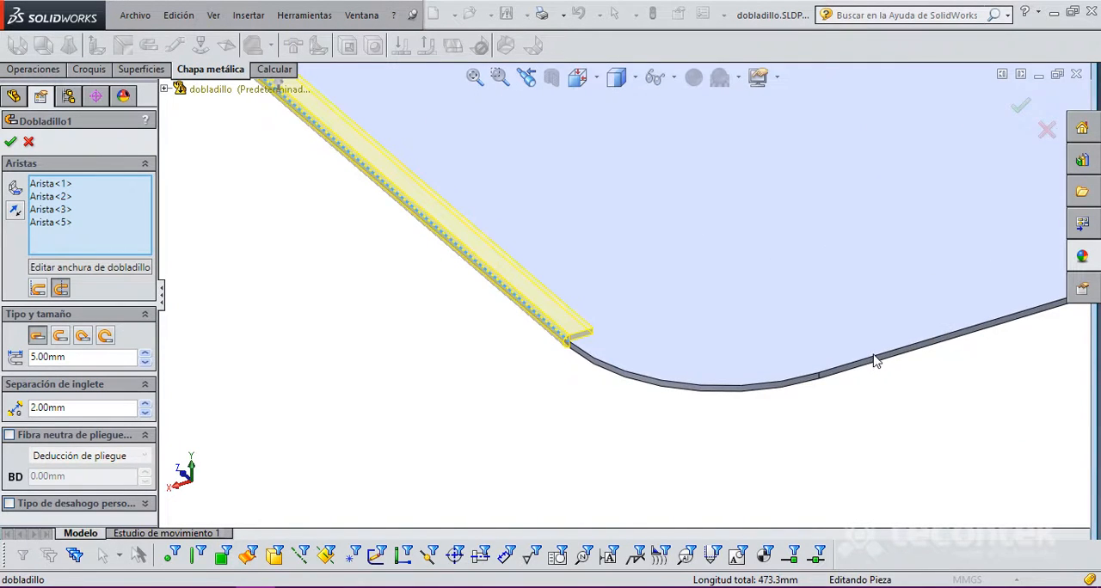
{"action": "left_click", "coordinate": [874, 362]}
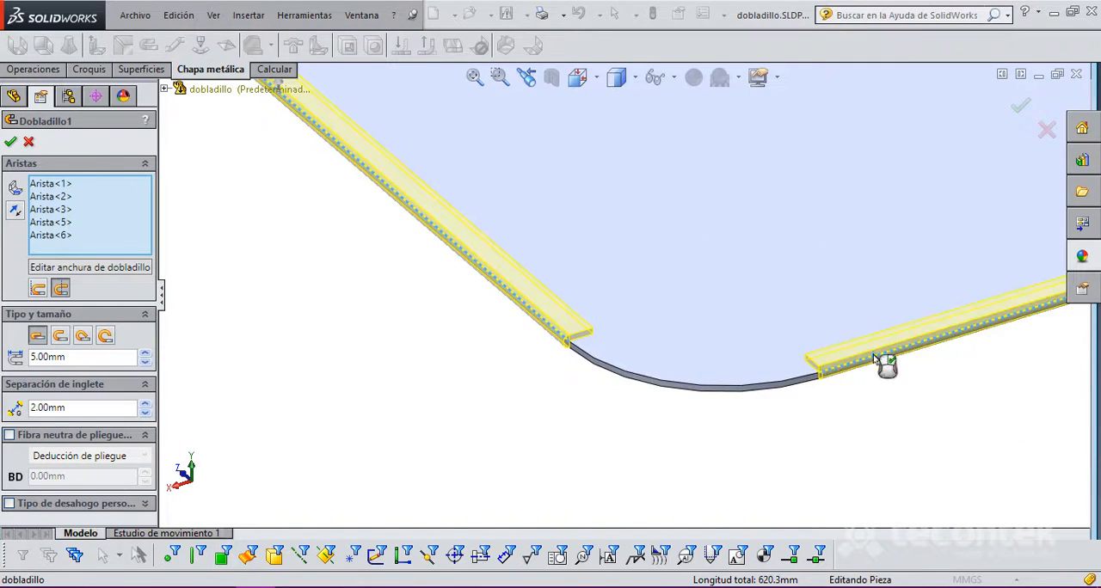
Step: Try to add the base plate's rounded corner edge to the hem and inspect the selected edges up to the bend
{"action": "left_click", "coordinate": [673, 387]}
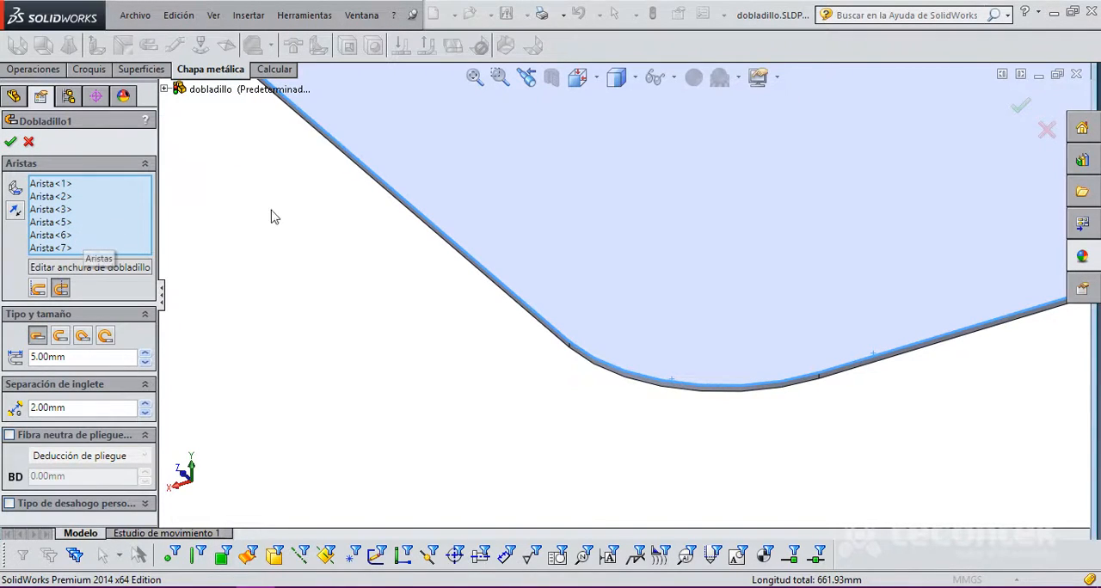
{"action": "scroll", "coordinate": [386, 258], "scroll_direction": "up", "scroll_amount": 8}
{"action": "scroll", "coordinate": [644, 222], "scroll_direction": "down", "scroll_amount": 10}
{"action": "scroll", "coordinate": [386, 344], "scroll_direction": "up", "scroll_amount": 2}
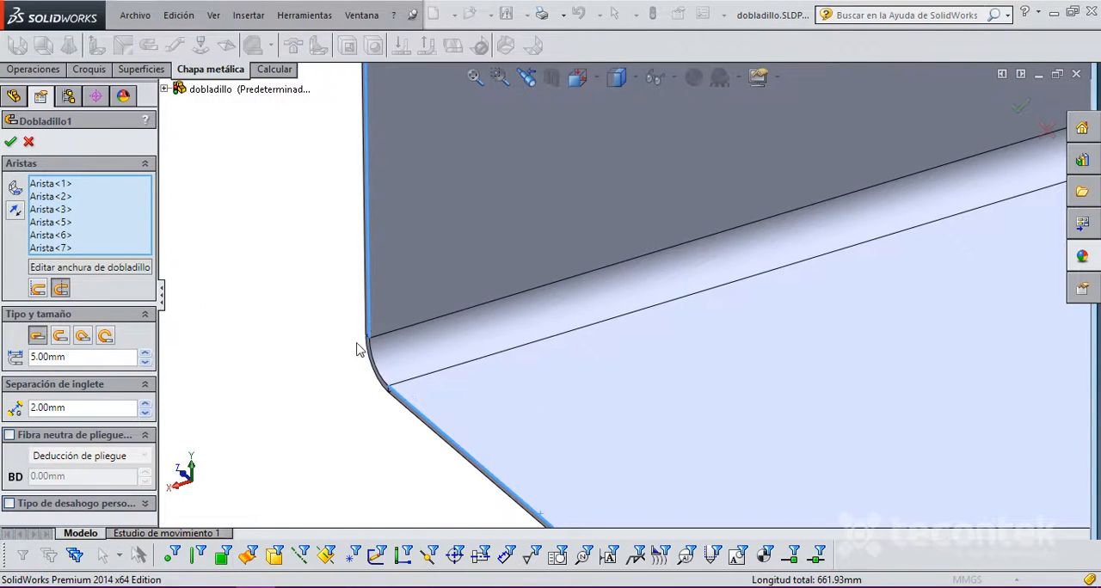
Step: Remove the base plate's rounded corner edge from the hem's edge selection
{"action": "scroll", "coordinate": [511, 349], "scroll_direction": "up", "scroll_amount": 5}
{"action": "scroll", "coordinate": [624, 353], "scroll_direction": "down", "scroll_amount": 3}
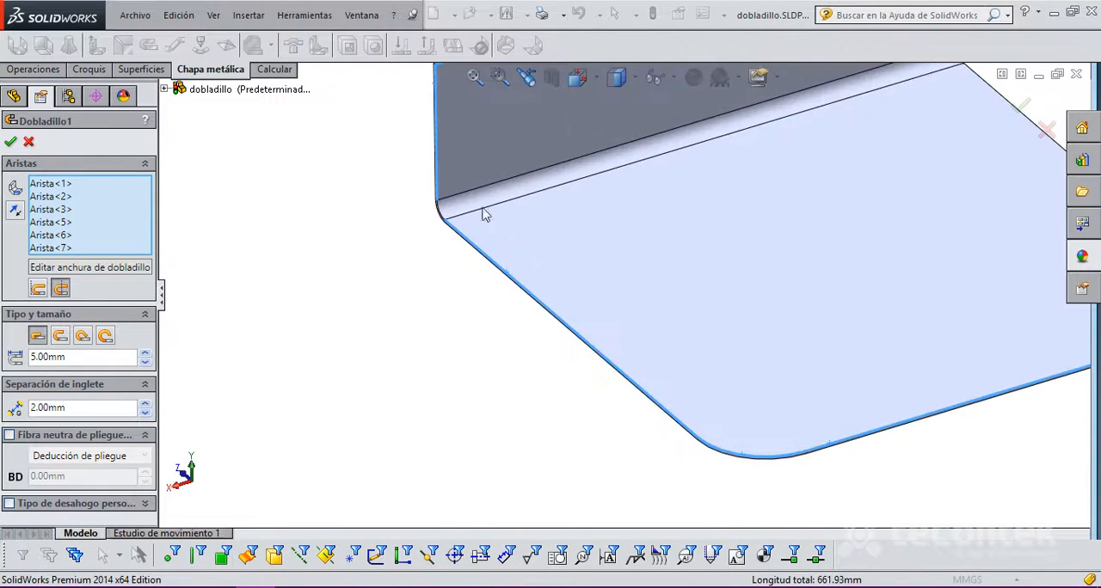
{"action": "scroll", "coordinate": [800, 456], "scroll_direction": "down", "scroll_amount": 4}
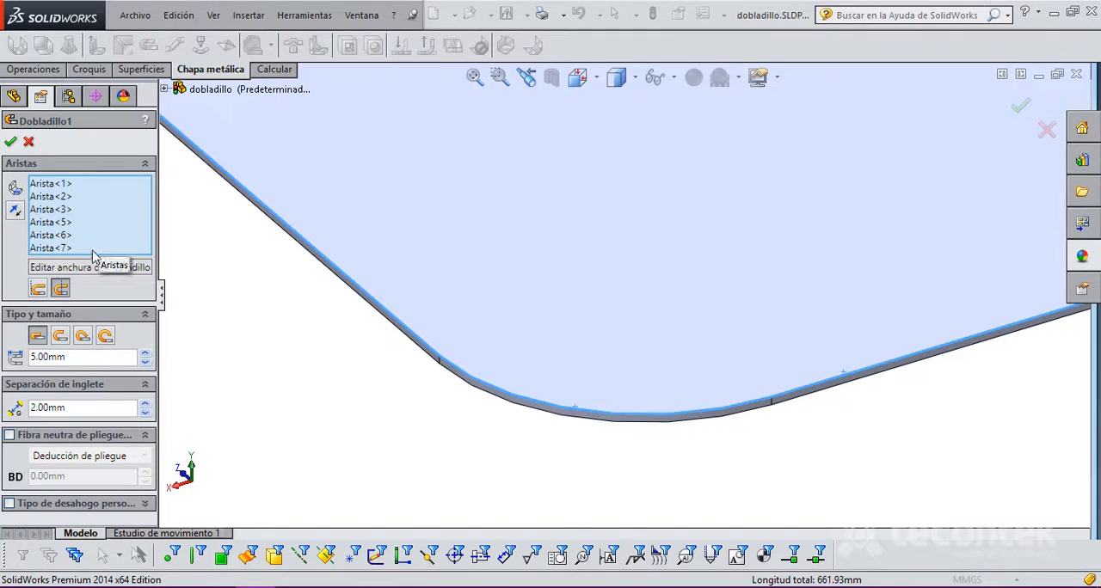
{"action": "left_click", "coordinate": [65, 248]}
{"action": "key", "text": "Delete"}
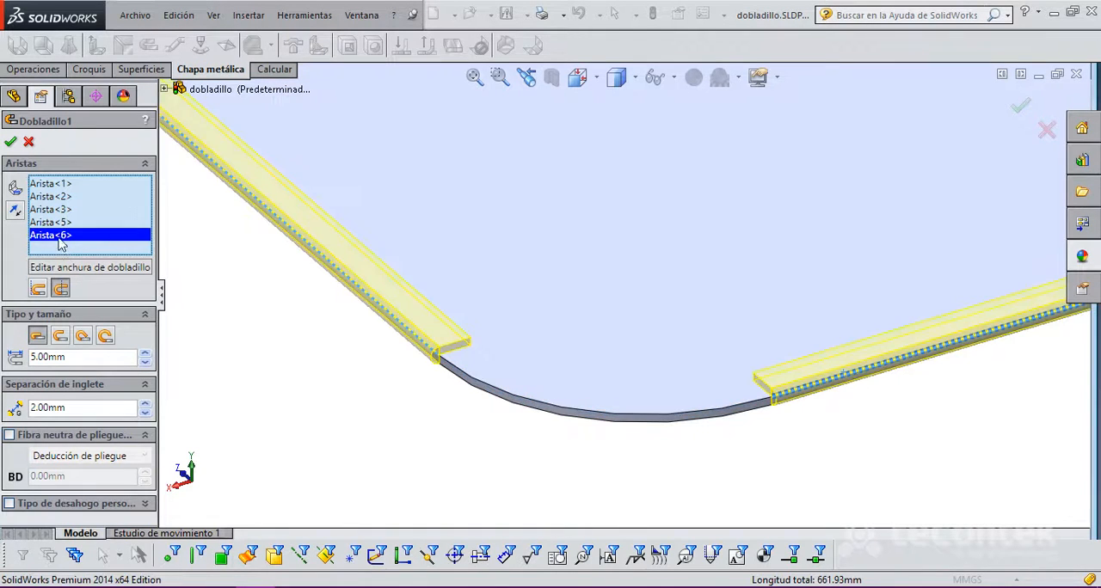
Step: Add the base plate's opposite straight side edge to the hem and accept the feature
{"action": "scroll", "coordinate": [718, 273], "scroll_direction": "up", "scroll_amount": 5}
{"action": "scroll", "coordinate": [702, 258], "scroll_direction": "down", "scroll_amount": 4}
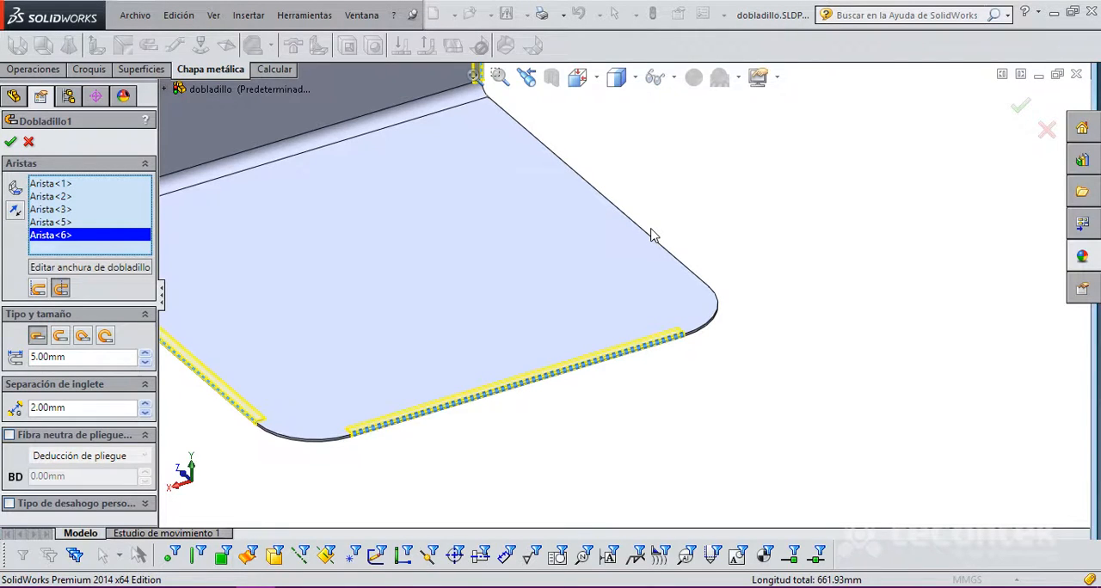
{"action": "key", "text": "Return"}
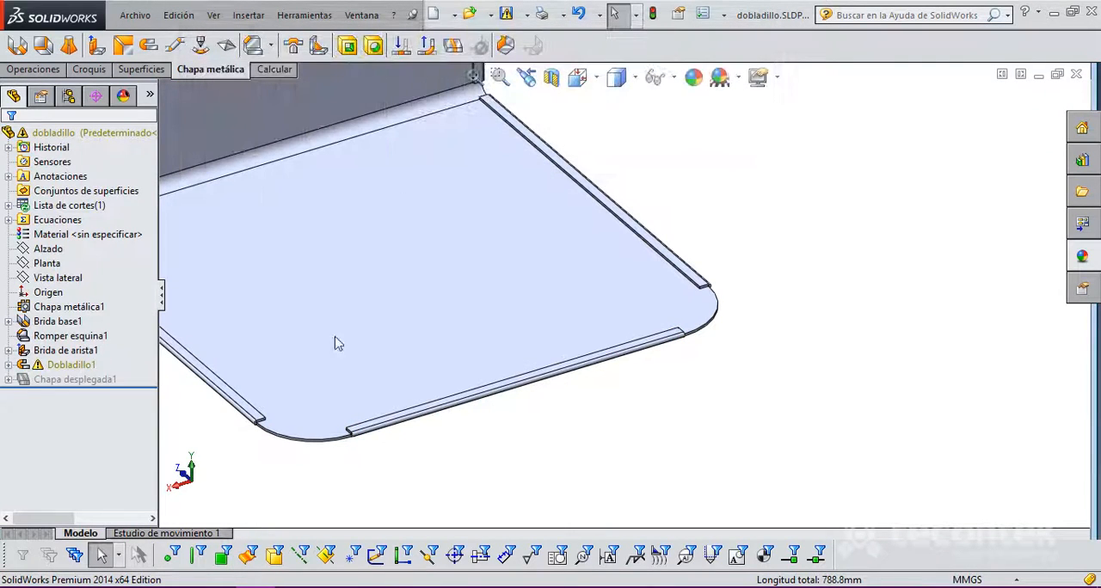
Step: Examine the finished hems on the base plate's straight edges and the flange's three edges from several angles
{"action": "scroll", "coordinate": [551, 301], "scroll_direction": "up", "scroll_amount": 3}
{"action": "scroll", "coordinate": [542, 323], "scroll_direction": "down", "scroll_amount": 4}
{"action": "scroll", "coordinate": [531, 386], "scroll_direction": "down", "scroll_amount": 2}
{"action": "scroll", "coordinate": [767, 404], "scroll_direction": "up", "scroll_amount": 2}
{"action": "middle_click_drag", "start_coordinate": [766, 404], "coordinate": [671, 201]}
{"action": "scroll", "coordinate": [688, 220], "scroll_direction": "up", "scroll_amount": 6}
{"action": "scroll", "coordinate": [627, 204], "scroll_direction": "down", "scroll_amount": 7}
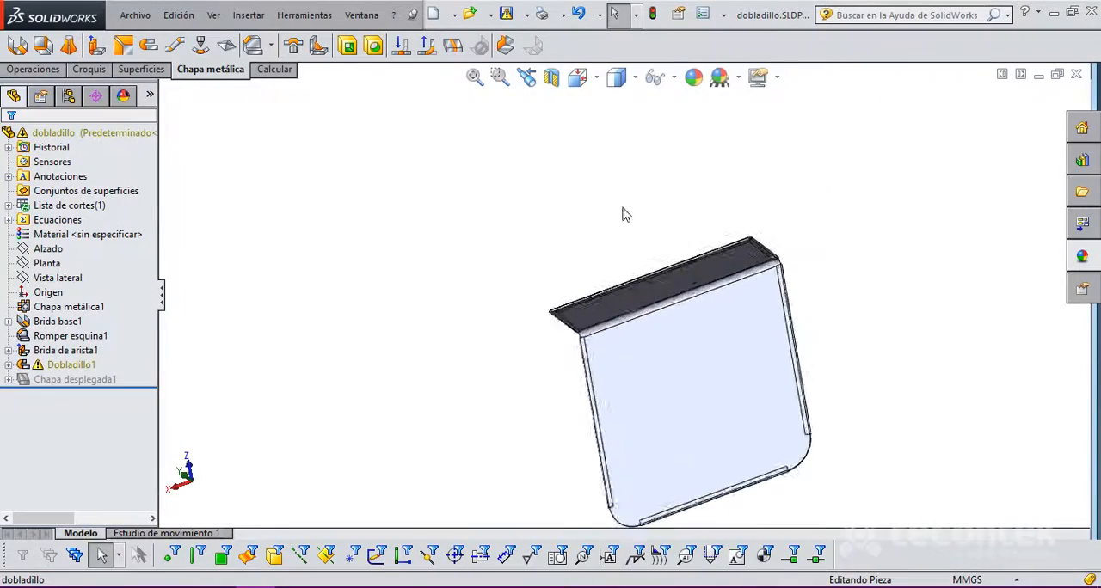
{"action": "middle_click_drag", "start_coordinate": [514, 369], "coordinate": [511, 254]}
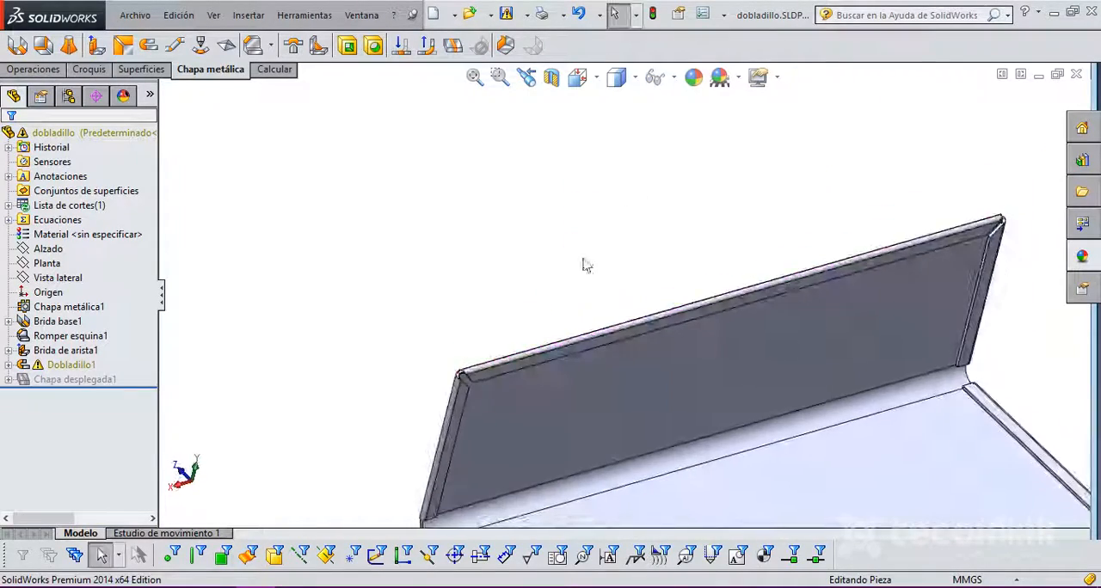
{"action": "scroll", "coordinate": [637, 345], "scroll_direction": "down", "scroll_amount": 3}
{"action": "scroll", "coordinate": [638, 340], "scroll_direction": "up", "scroll_amount": 4}
{"action": "middle_click_drag", "start_coordinate": [638, 341], "coordinate": [715, 331]}
{"action": "scroll", "coordinate": [752, 345], "scroll_direction": "down", "scroll_amount": 2}
{"action": "scroll", "coordinate": [752, 345], "scroll_direction": "up", "scroll_amount": 3}
{"action": "scroll", "coordinate": [654, 300], "scroll_direction": "down", "scroll_amount": 1}
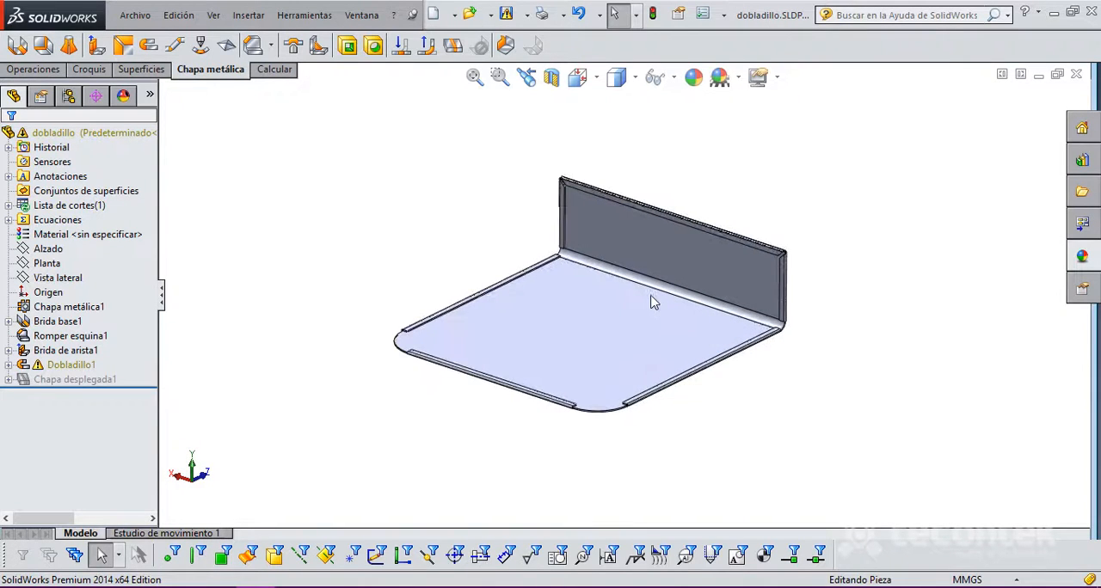
{"action": "scroll", "coordinate": [596, 273], "scroll_direction": "down", "scroll_amount": 1}
{"action": "mouse_move", "coordinate": [595, 273]}
{"action": "middle_mouse_down"}
{"action": "mouse_move", "coordinate": [585, 283]}
{"action": "mouse_move", "coordinate": [583, 255]}
{"action": "mouse_move", "coordinate": [599, 266]}
{"action": "middle_mouse_up"}
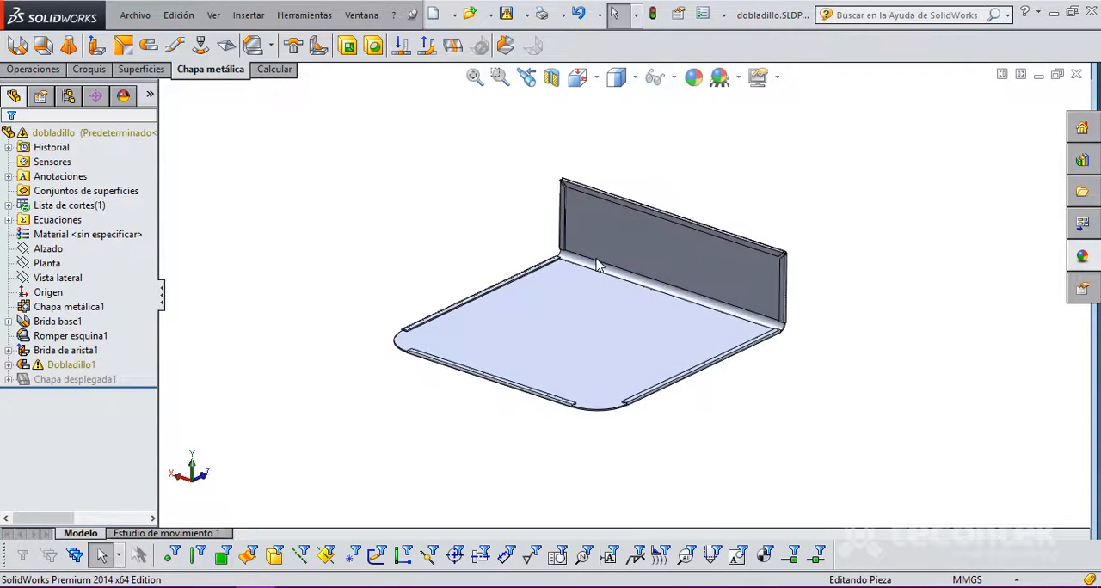